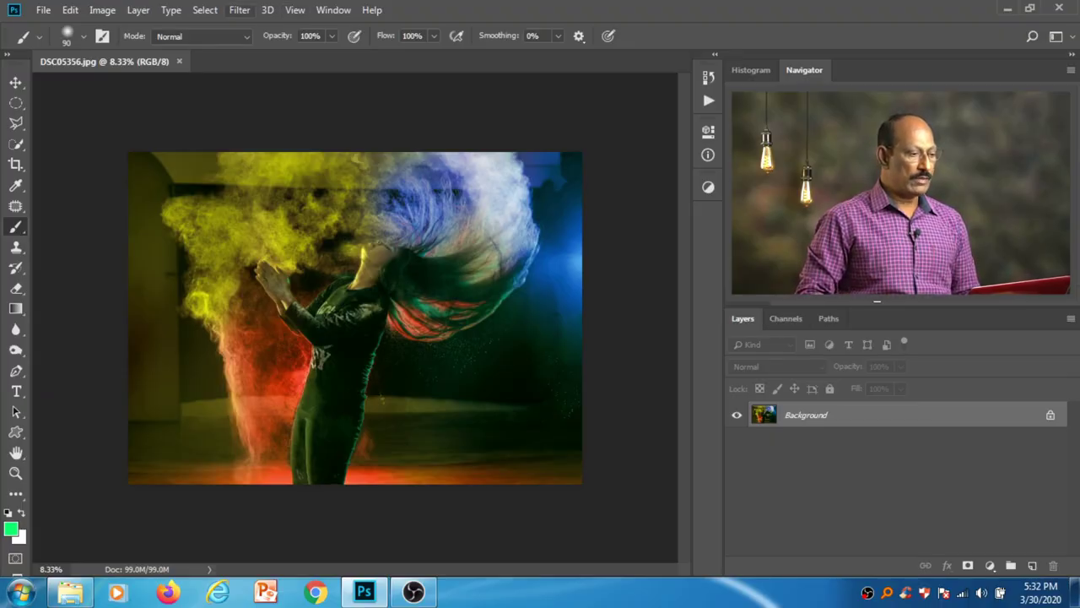
- Bring up the Filter menu for the dancer photo DSC05356.jpg with Alt+T
{"action": "key", "text": "alt+t"}
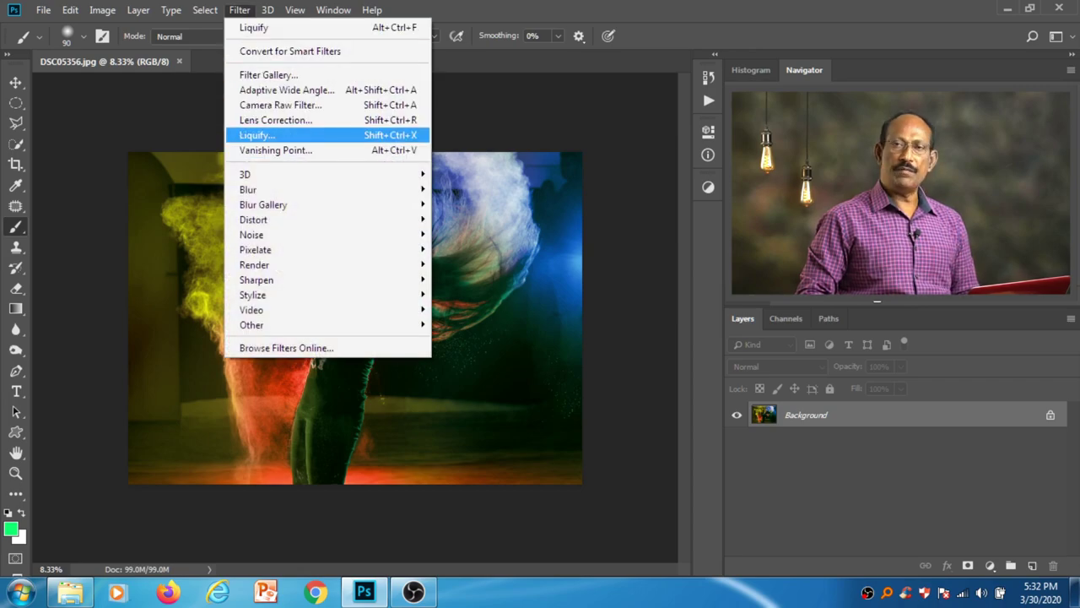
- Launch Liquify on the dancer photo and warp her hands up-right, then up-left
{"action": "key", "text": "Return"}
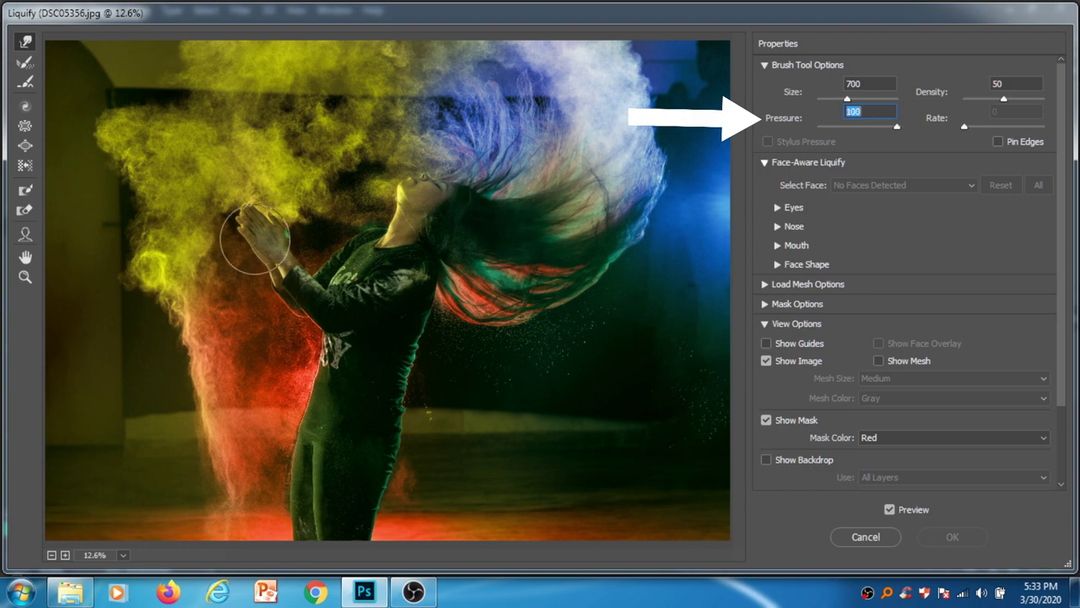
{"action": "left_click_drag", "start_coordinate": [253, 239], "coordinate": [287, 222]}
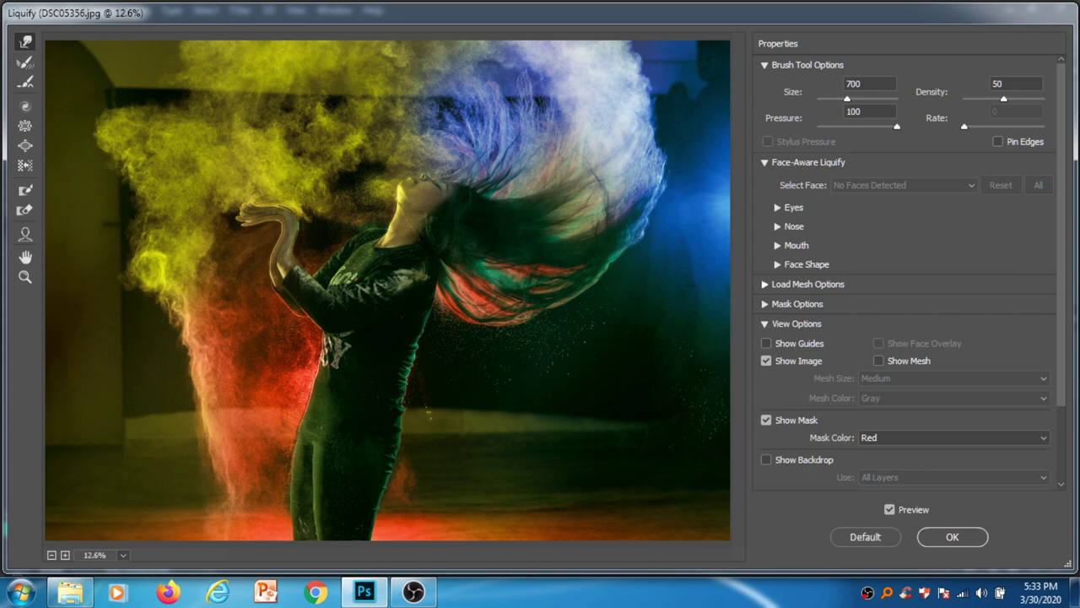
{"action": "left_click_drag", "start_coordinate": [278, 223], "coordinate": [265, 209]}
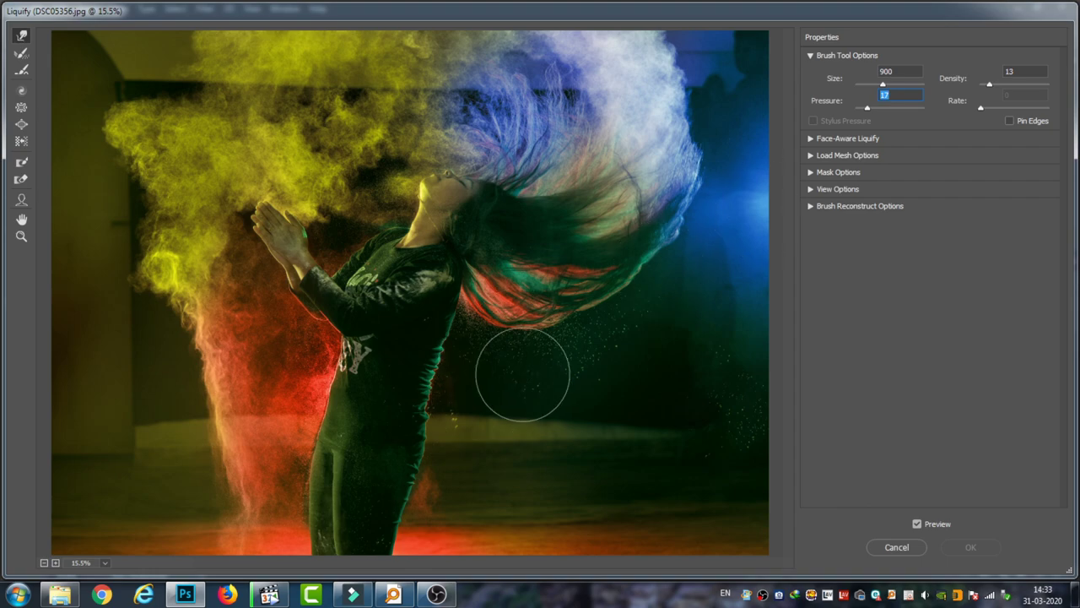
- Resize the warp brush to 800 with pressure 18 and zoom in on the dancer's body
{"action": "key", "text": "bracketleft"}
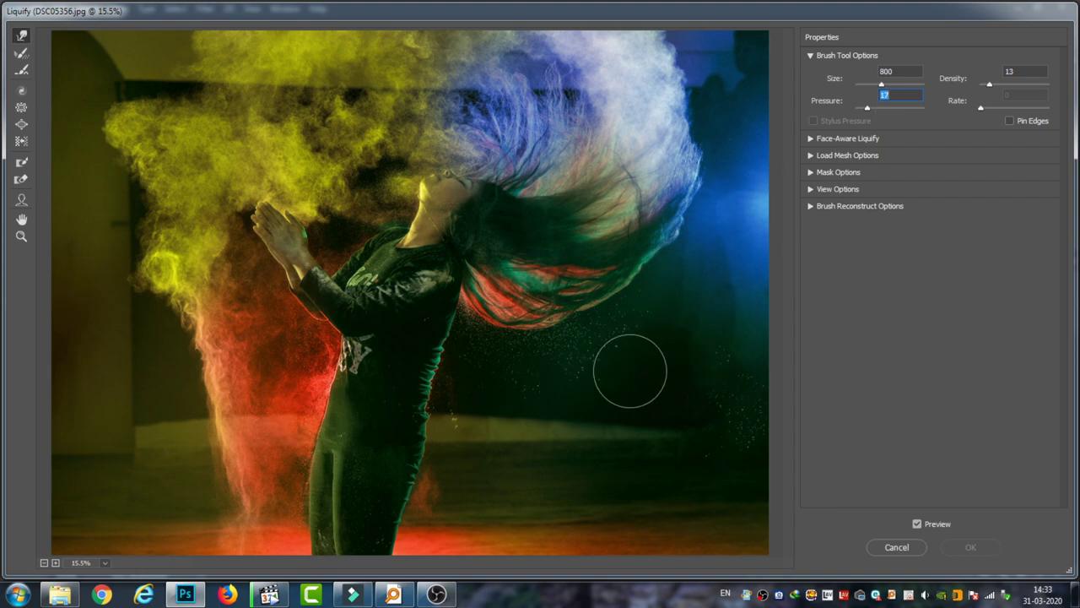
{"action": "mouse_move", "coordinate": [629, 372]}
{"action": "left_mouse_down"}
{"action": "mouse_move", "coordinate": [648, 389]}
{"action": "mouse_move", "coordinate": [616, 386]}
{"action": "mouse_move", "coordinate": [632, 386]}
{"action": "left_mouse_up"}
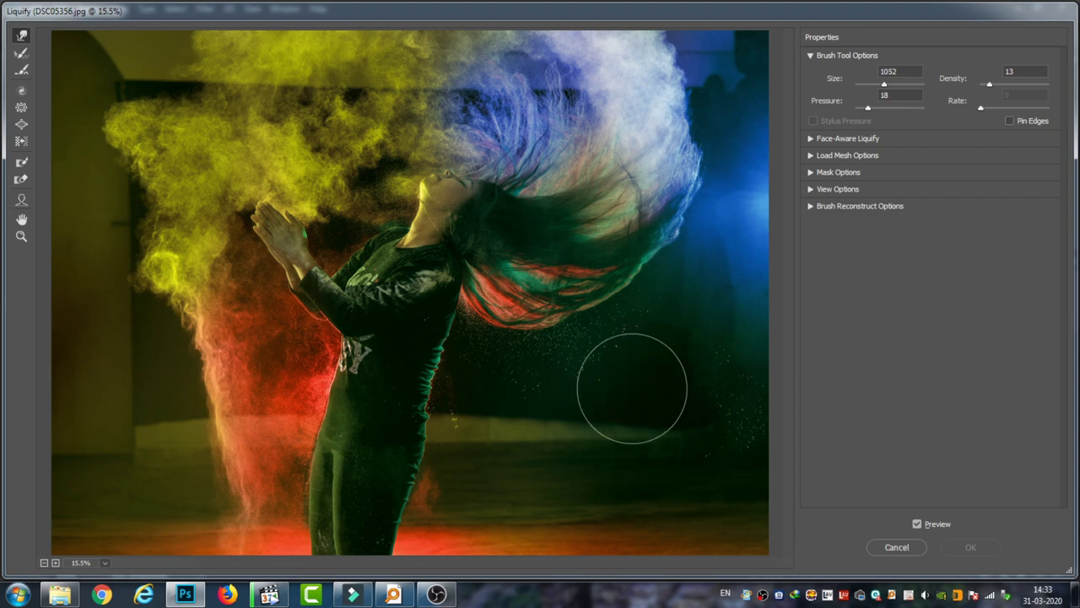
{"action": "key", "text": "bracketleft"}
{"action": "key", "text": "bracketleft"}
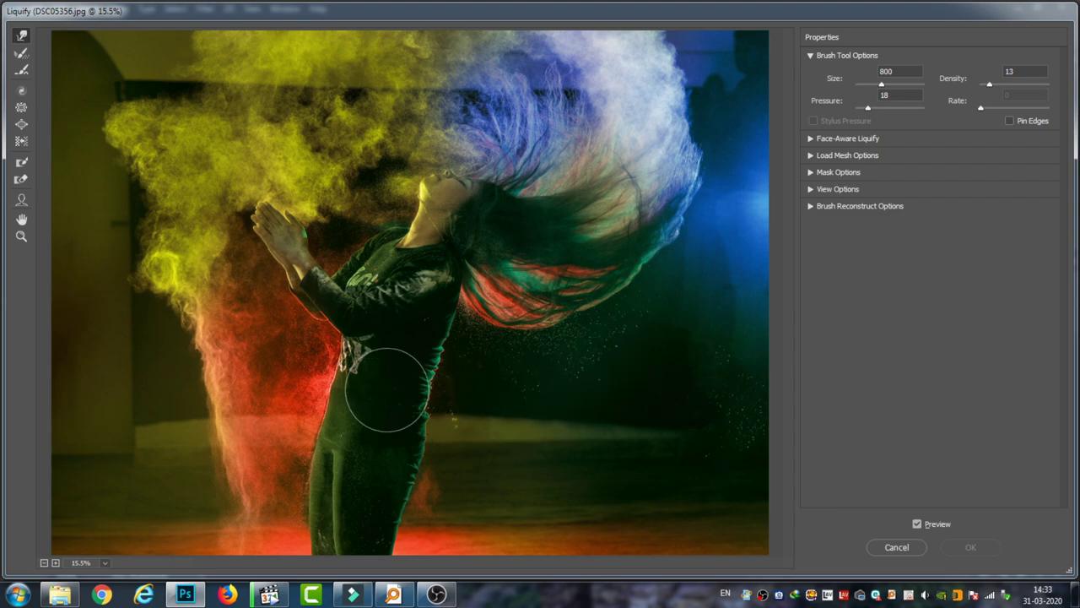
{"action": "left_click", "coordinate": [319, 390]}
- Shrink the brush to 600 and push the left waist, print edge and hip contours inward
{"action": "left_click_drag", "start_coordinate": [466, 403], "coordinate": [450, 357]}
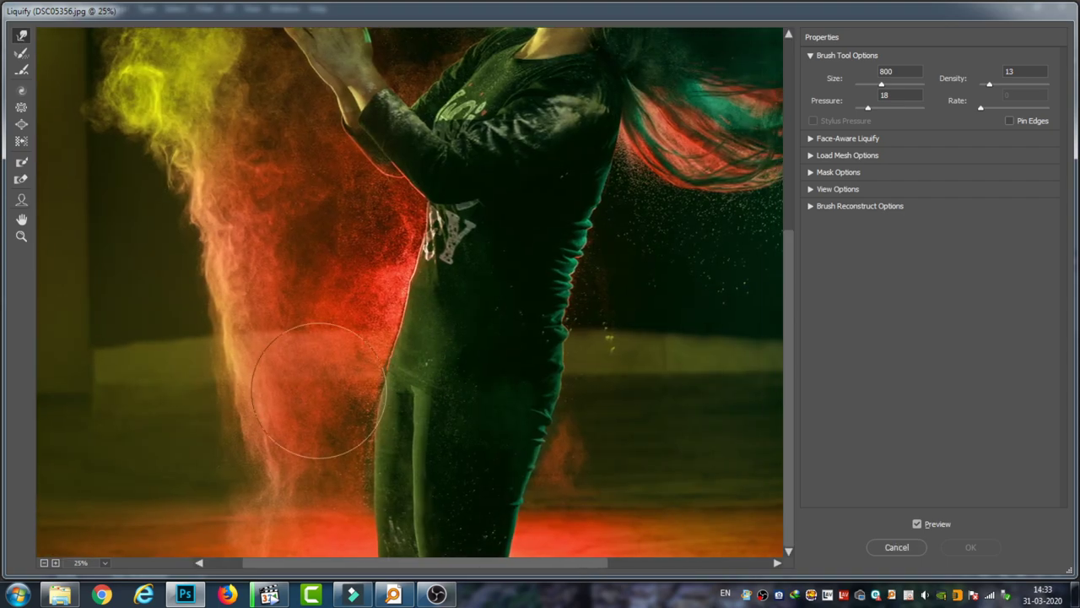
{"action": "key", "text": "bracketleft"}
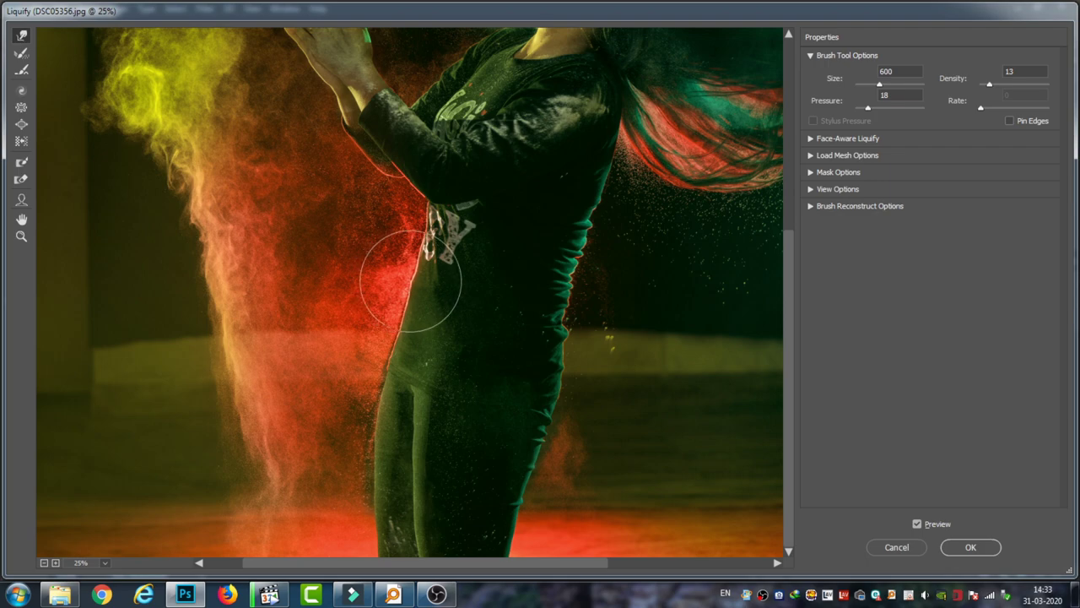
{"action": "mouse_move", "coordinate": [400, 278]}
{"action": "left_mouse_down"}
{"action": "mouse_move", "coordinate": [412, 260]}
{"action": "mouse_move", "coordinate": [409, 302]}
{"action": "left_mouse_up"}
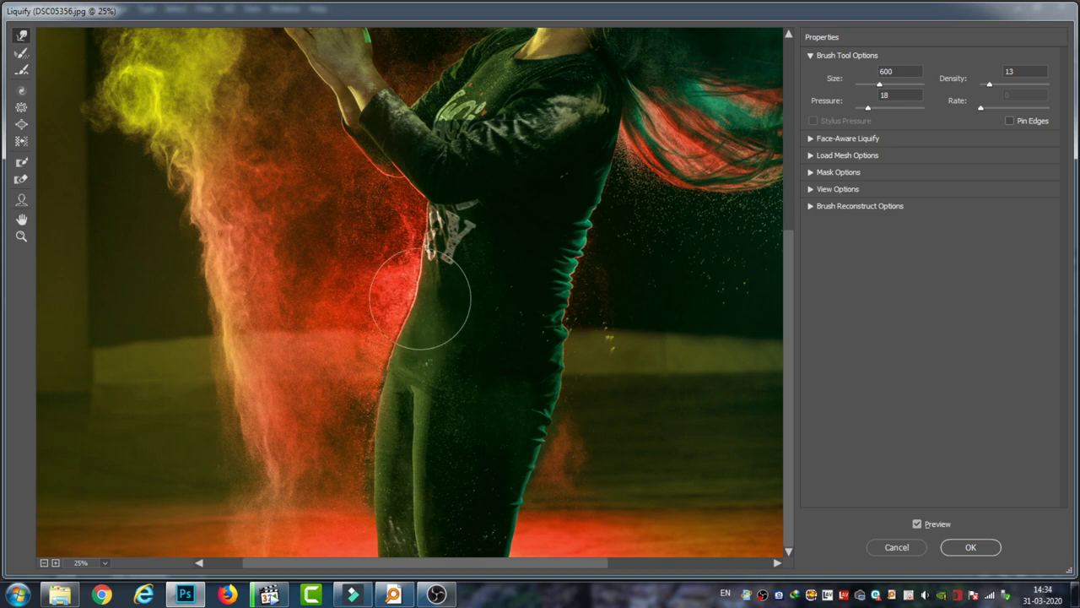
{"action": "left_click_drag", "start_coordinate": [417, 326], "coordinate": [425, 250]}
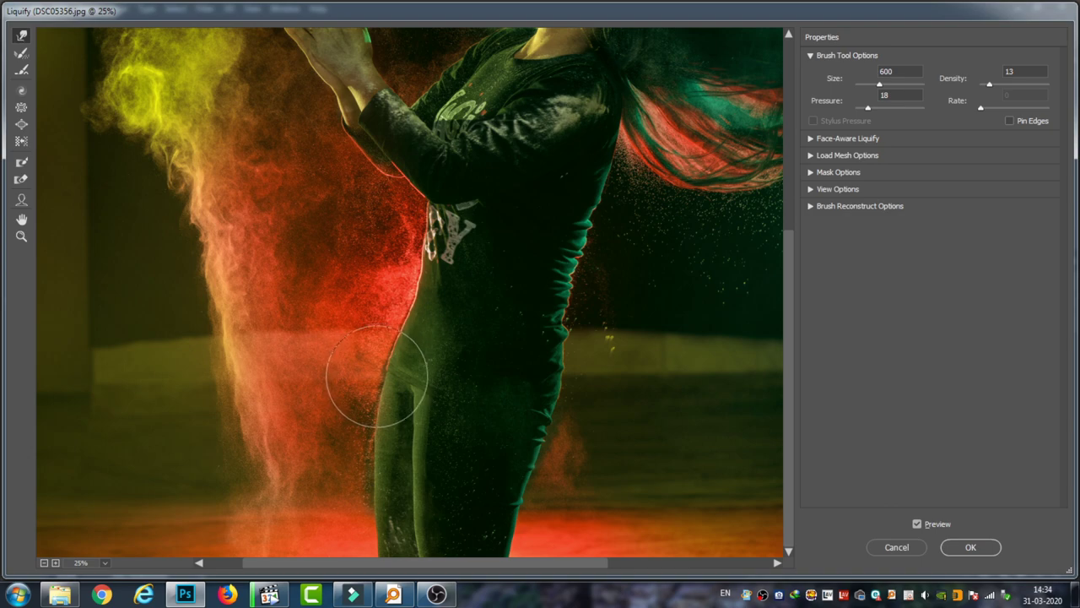
{"action": "mouse_move", "coordinate": [367, 396]}
{"action": "left_mouse_down"}
{"action": "mouse_move", "coordinate": [380, 381]}
{"action": "mouse_move", "coordinate": [367, 414]}
{"action": "mouse_move", "coordinate": [385, 495]}
{"action": "mouse_move", "coordinate": [366, 509]}
{"action": "mouse_move", "coordinate": [362, 374]}
{"action": "mouse_move", "coordinate": [422, 453]}
{"action": "mouse_move", "coordinate": [417, 445]}
{"action": "left_mouse_up"}
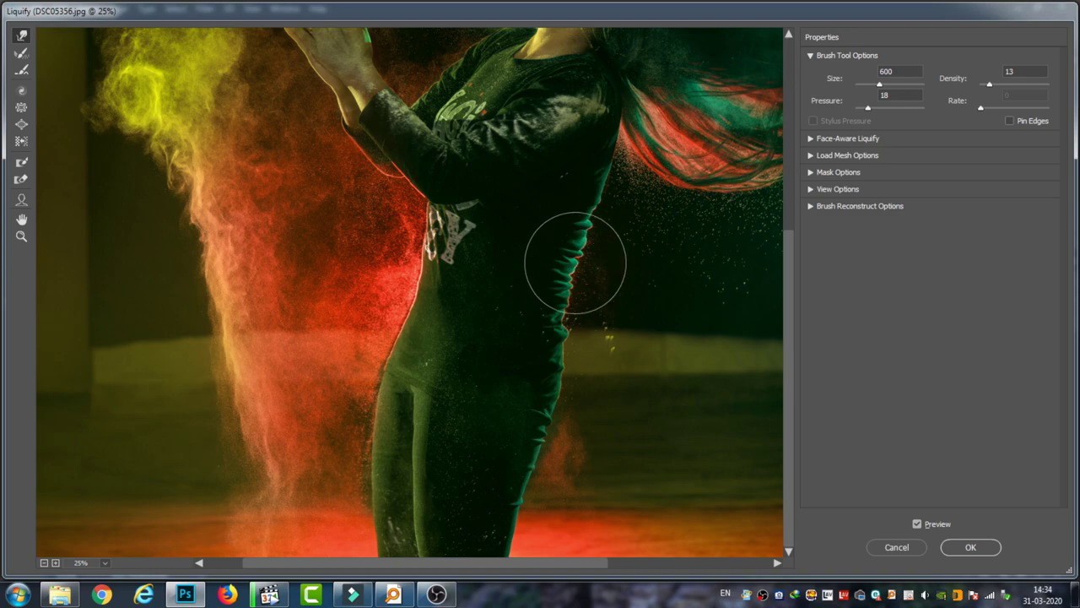
- Dent the right waist, undo an over-strong left push, lower pressure, and gently pull the right waist in
{"action": "mouse_move", "coordinate": [582, 248]}
{"action": "left_mouse_down"}
{"action": "mouse_move", "coordinate": [574, 336]}
{"action": "mouse_move", "coordinate": [585, 241]}
{"action": "mouse_move", "coordinate": [597, 229]}
{"action": "mouse_move", "coordinate": [589, 243]}
{"action": "mouse_move", "coordinate": [574, 242]}
{"action": "mouse_move", "coordinate": [562, 296]}
{"action": "mouse_move", "coordinate": [565, 327]}
{"action": "mouse_move", "coordinate": [581, 321]}
{"action": "mouse_move", "coordinate": [583, 242]}
{"action": "mouse_move", "coordinate": [608, 205]}
{"action": "mouse_move", "coordinate": [593, 188]}
{"action": "mouse_move", "coordinate": [564, 282]}
{"action": "mouse_move", "coordinate": [574, 301]}
{"action": "mouse_move", "coordinate": [559, 350]}
{"action": "left_mouse_up"}
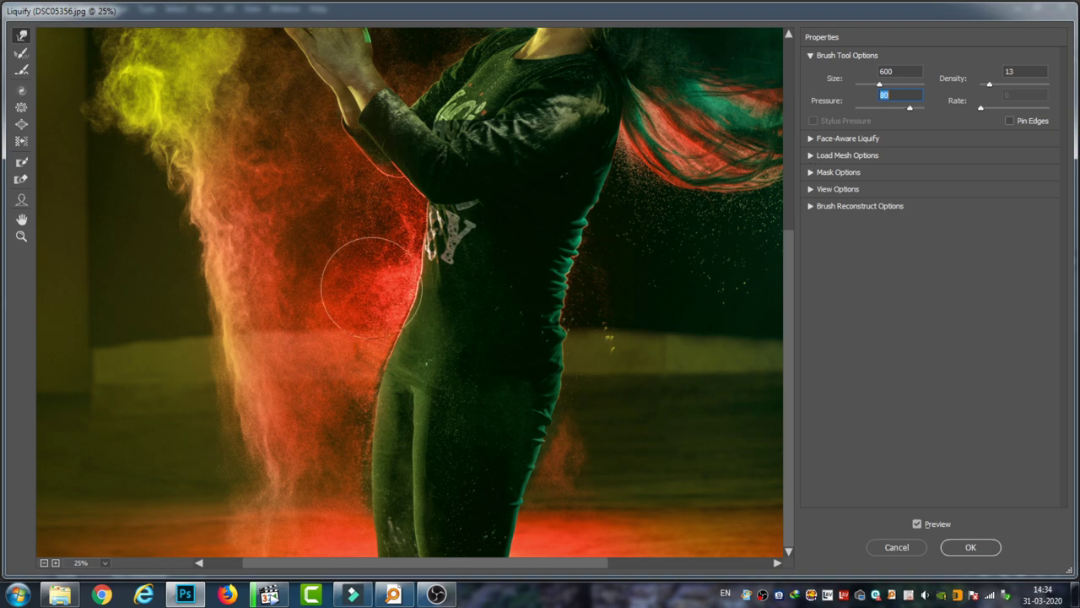
{"action": "mouse_move", "coordinate": [371, 287]}
{"action": "left_mouse_down"}
{"action": "mouse_move", "coordinate": [446, 277]}
{"action": "mouse_move", "coordinate": [470, 295]}
{"action": "left_mouse_up"}
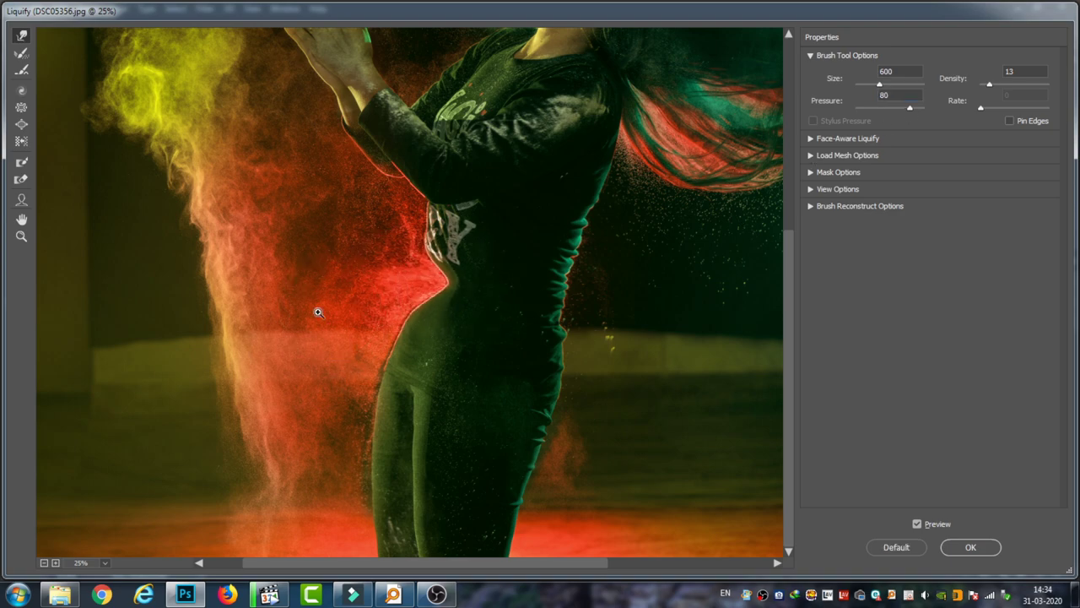
{"action": "key", "text": "ctrl+alt+z"}
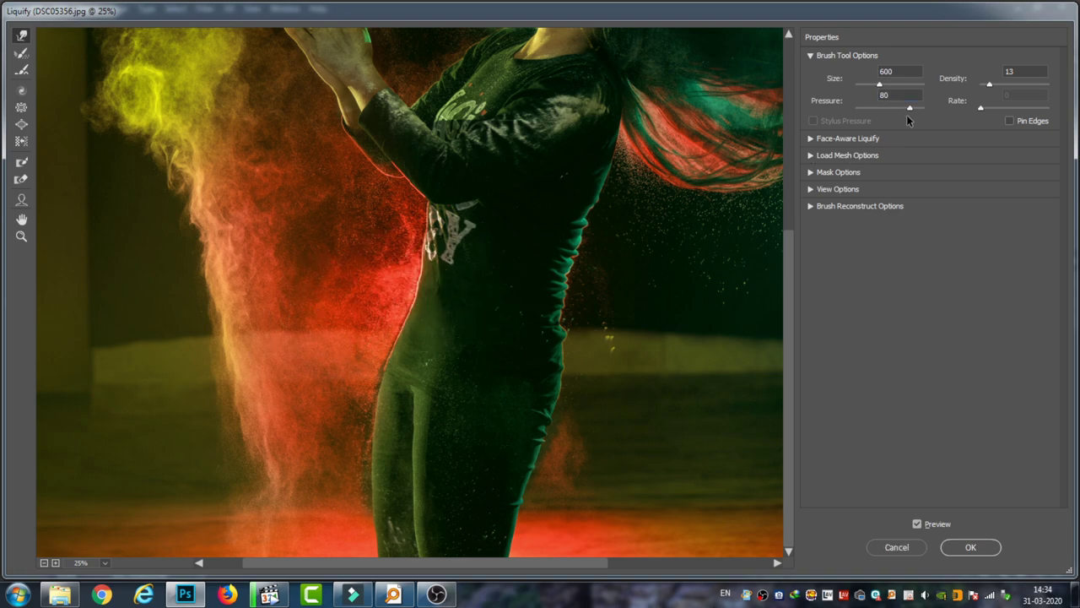
{"action": "left_click_drag", "start_coordinate": [908, 108], "coordinate": [865, 109]}
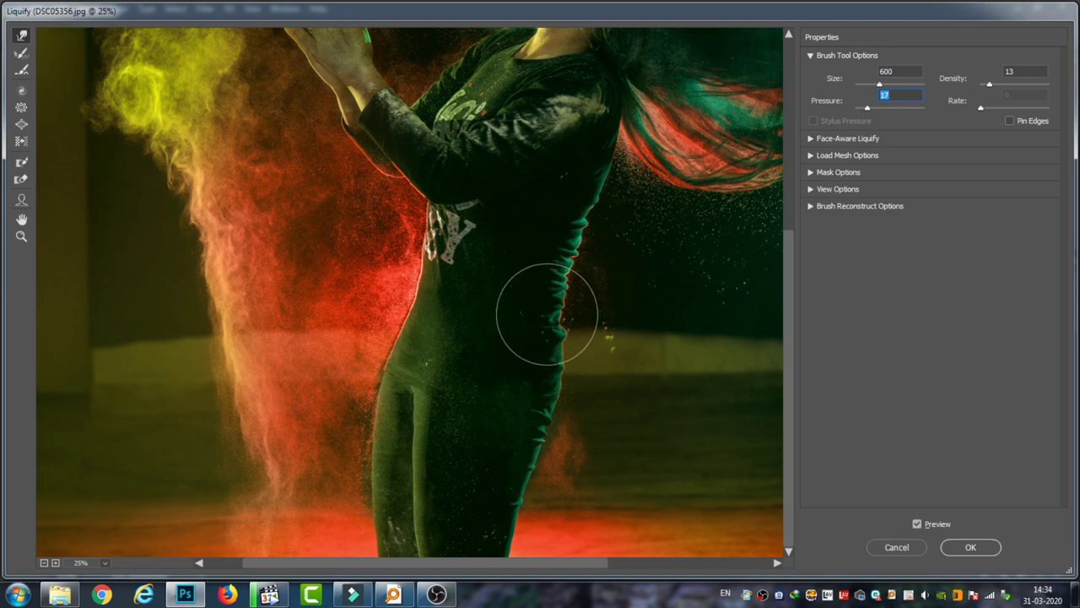
{"action": "left_click_drag", "start_coordinate": [571, 301], "coordinate": [595, 247]}
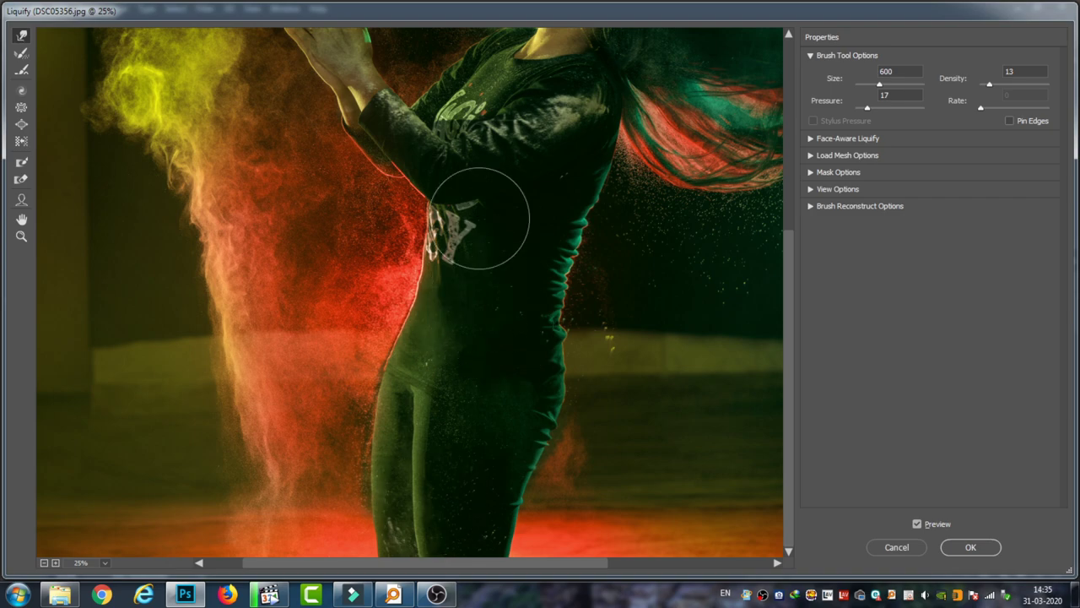
- Zoom out to the whole photo, warp the torso edge once more, and select the Reconstruct Tool
{"action": "scroll", "coordinate": [477, 253], "scroll_direction": "up", "scroll_amount": 2}
{"action": "scroll", "coordinate": [477, 272], "scroll_direction": "up", "scroll_amount": 2}
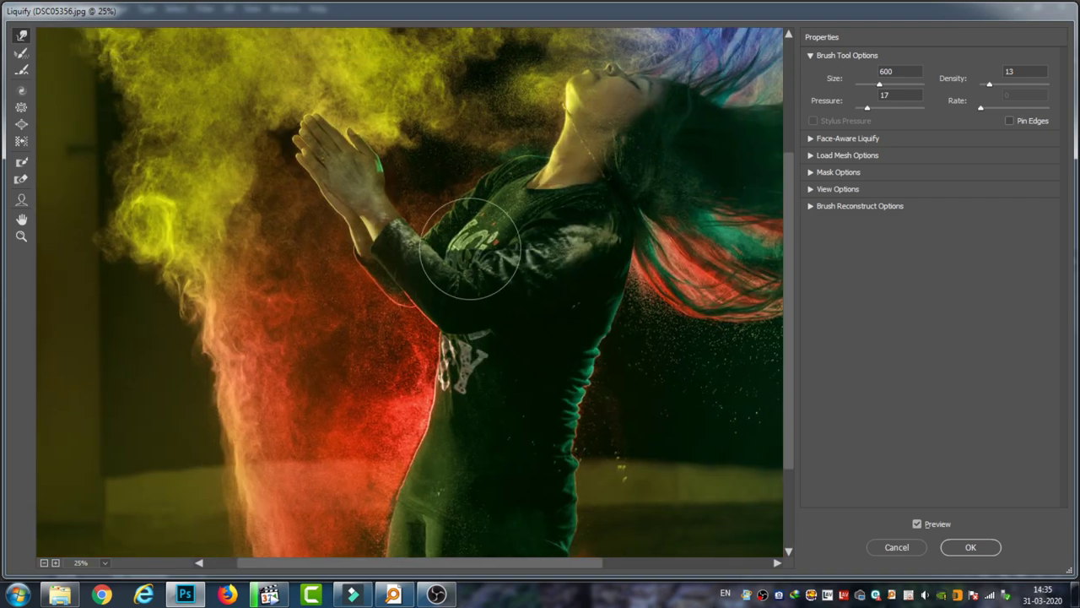
{"action": "scroll", "coordinate": [467, 257], "scroll_direction": "down", "scroll_amount": 2}
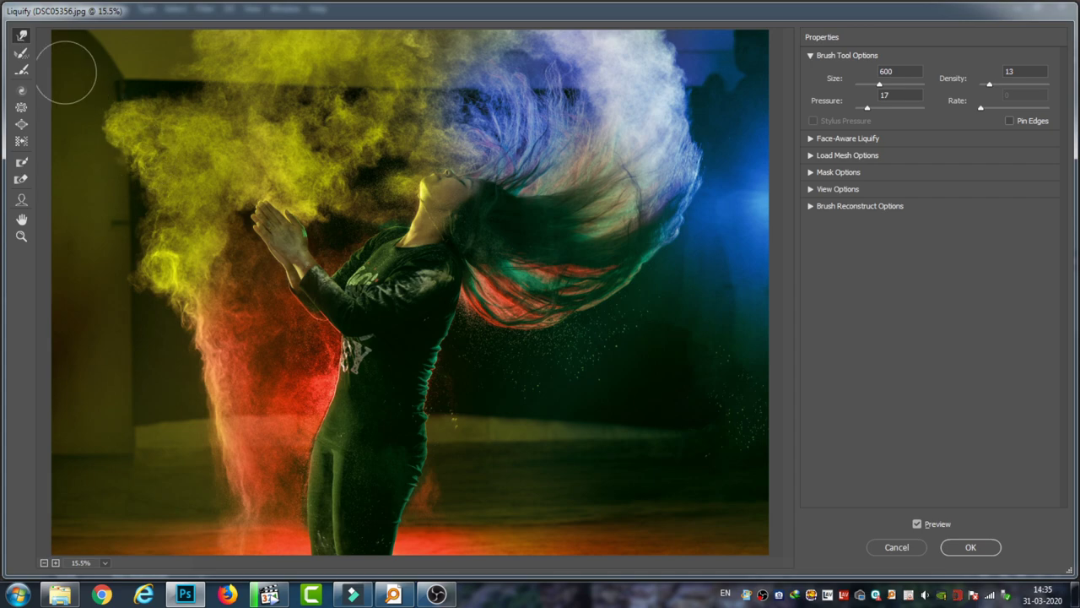
{"action": "left_click", "coordinate": [22, 54]}
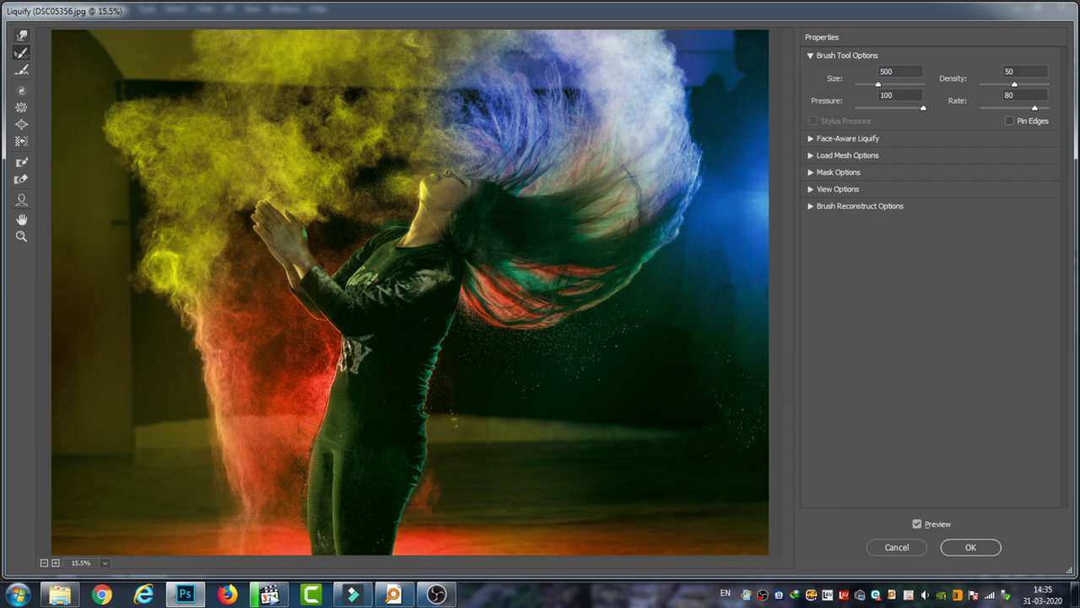
{"action": "left_click", "coordinate": [21, 35]}
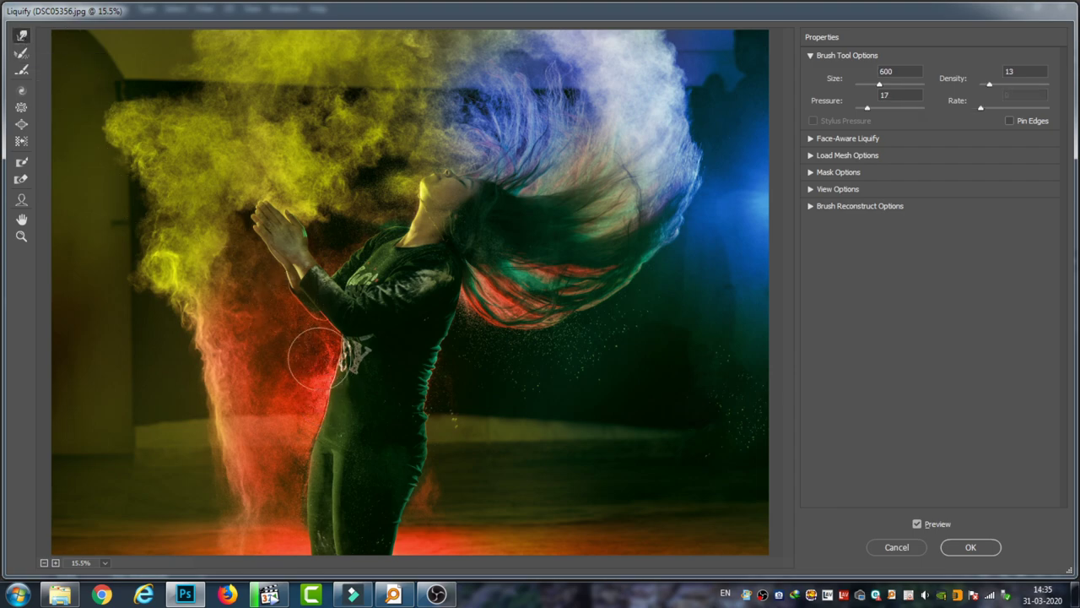
{"action": "mouse_move", "coordinate": [316, 359]}
{"action": "left_mouse_down"}
{"action": "mouse_move", "coordinate": [343, 392]}
{"action": "mouse_move", "coordinate": [340, 355]}
{"action": "mouse_move", "coordinate": [320, 399]}
{"action": "mouse_move", "coordinate": [338, 366]}
{"action": "left_mouse_up"}
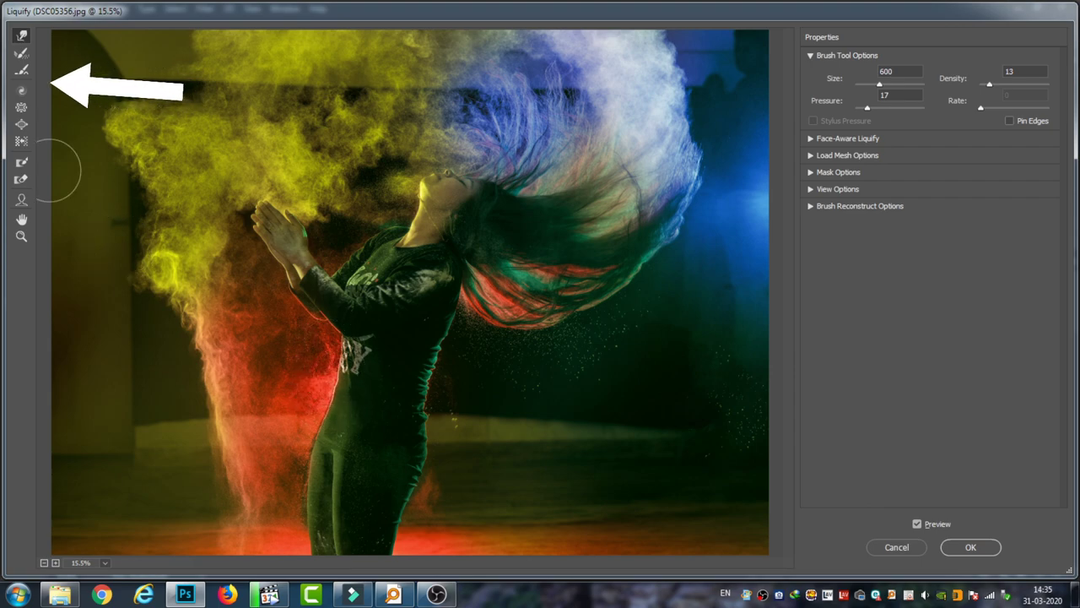
{"action": "left_click", "coordinate": [22, 71]}
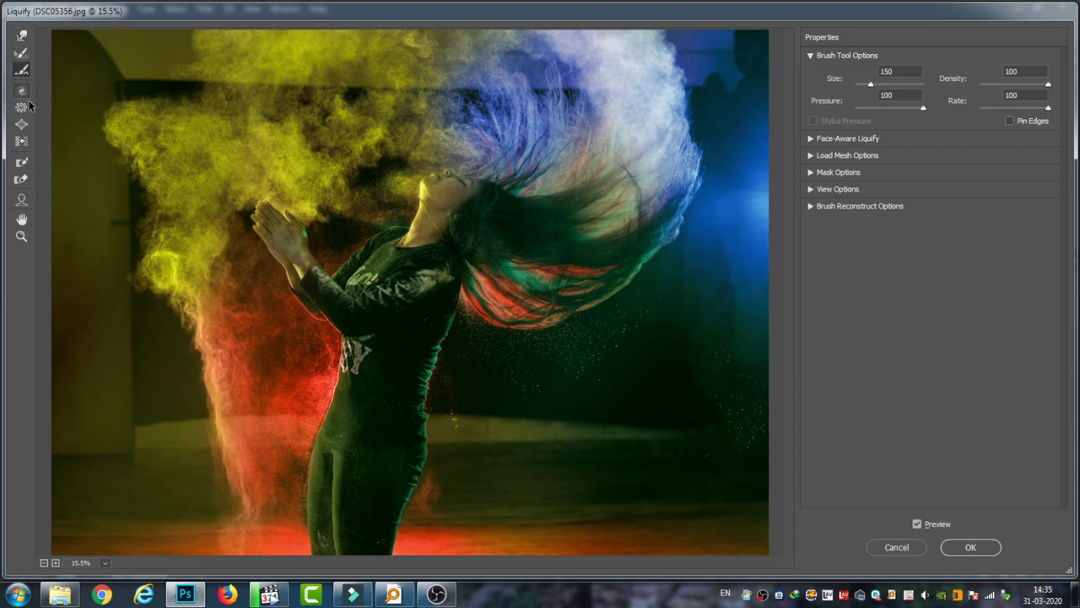
- Refine the leg edge with a size-300 Forward Warp brush, then select Smooth and fit the photo
{"action": "left_click", "coordinate": [22, 35]}
{"action": "left_click_drag", "start_coordinate": [250, 415], "coordinate": [318, 361]}
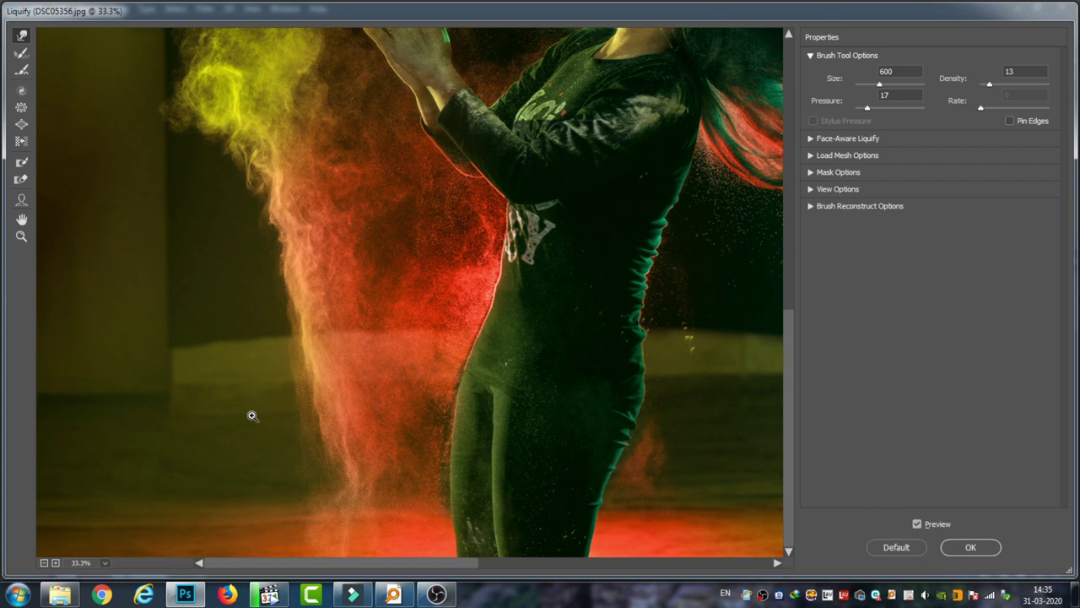
{"action": "key", "text": "bracketleft"}
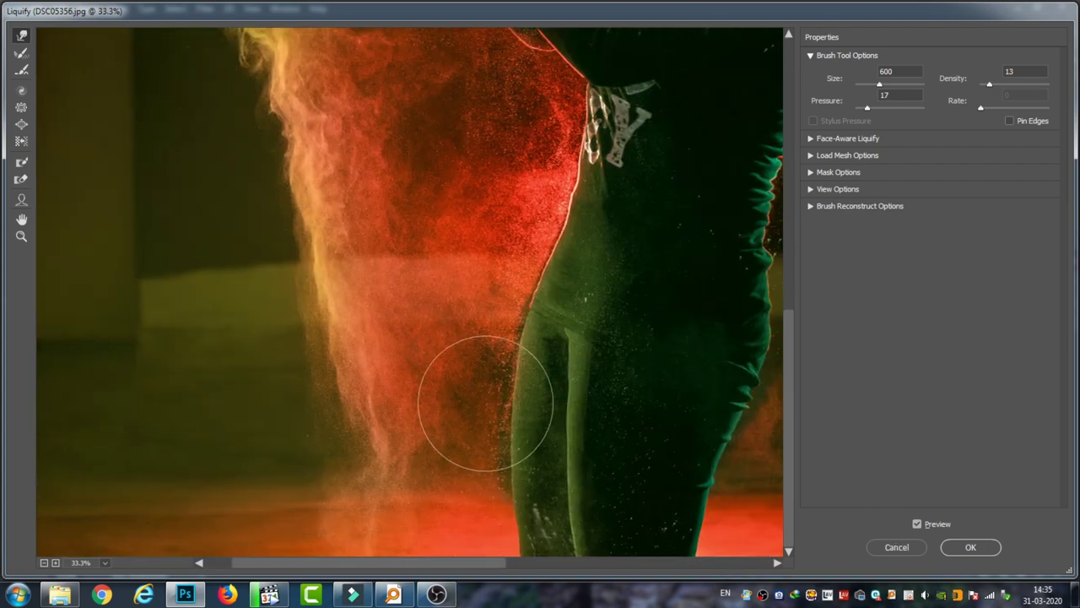
{"action": "key", "text": "bracketleft"}
{"action": "key", "text": "bracketleft"}
{"action": "key", "text": "bracketleft"}
{"action": "key", "text": "bracketleft"}
{"action": "key", "text": "bracketleft"}
{"action": "mouse_move", "coordinate": [502, 408]}
{"action": "left_mouse_down"}
{"action": "mouse_move", "coordinate": [538, 434]}
{"action": "mouse_move", "coordinate": [515, 485]}
{"action": "left_mouse_up"}
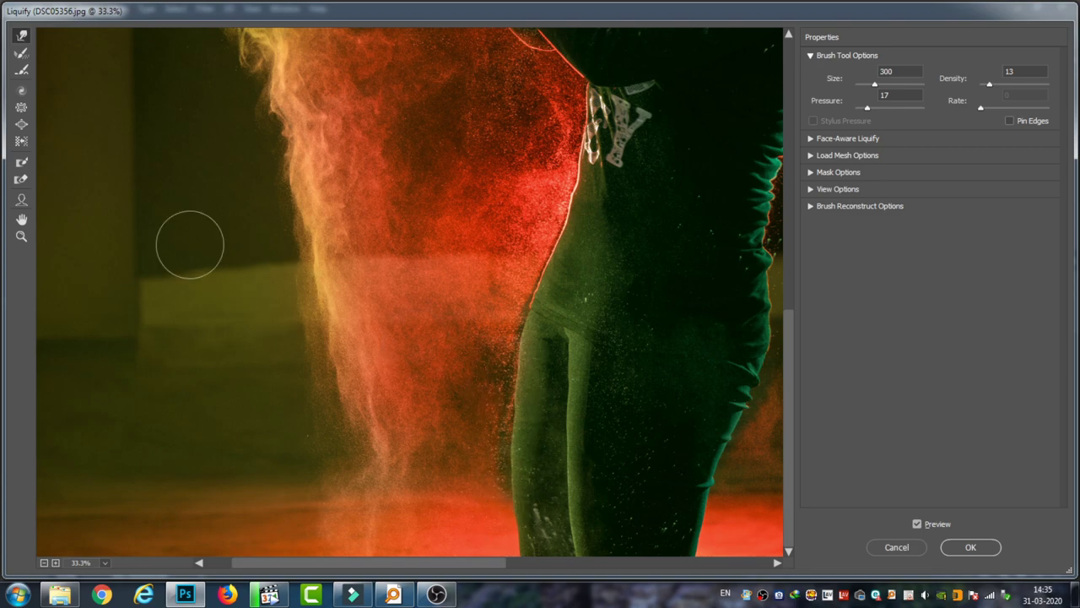
{"action": "left_click", "coordinate": [22, 75]}
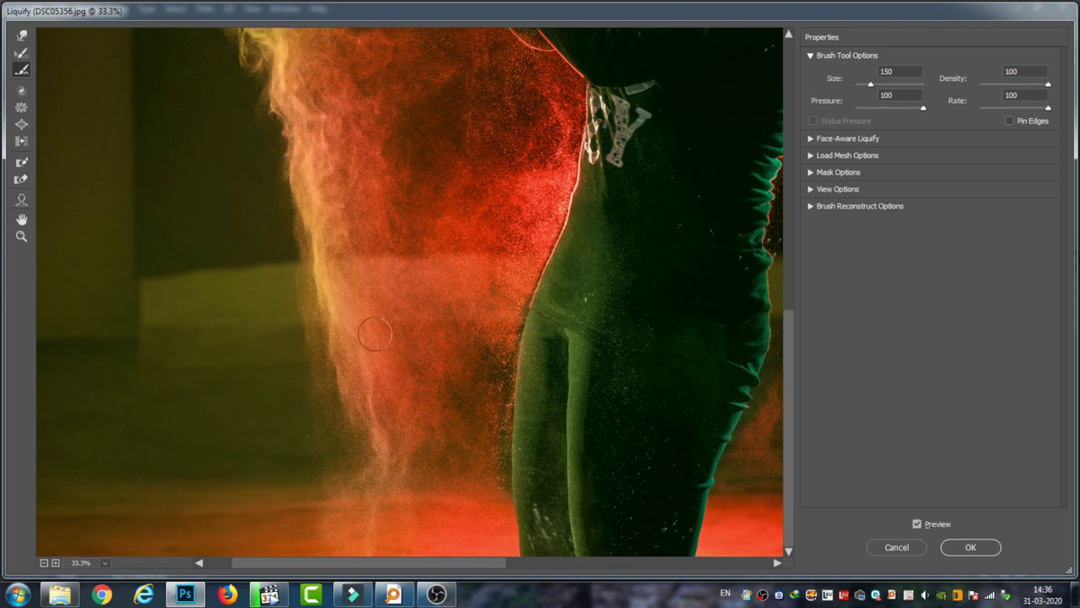
{"action": "key", "text": "ctrl+0"}
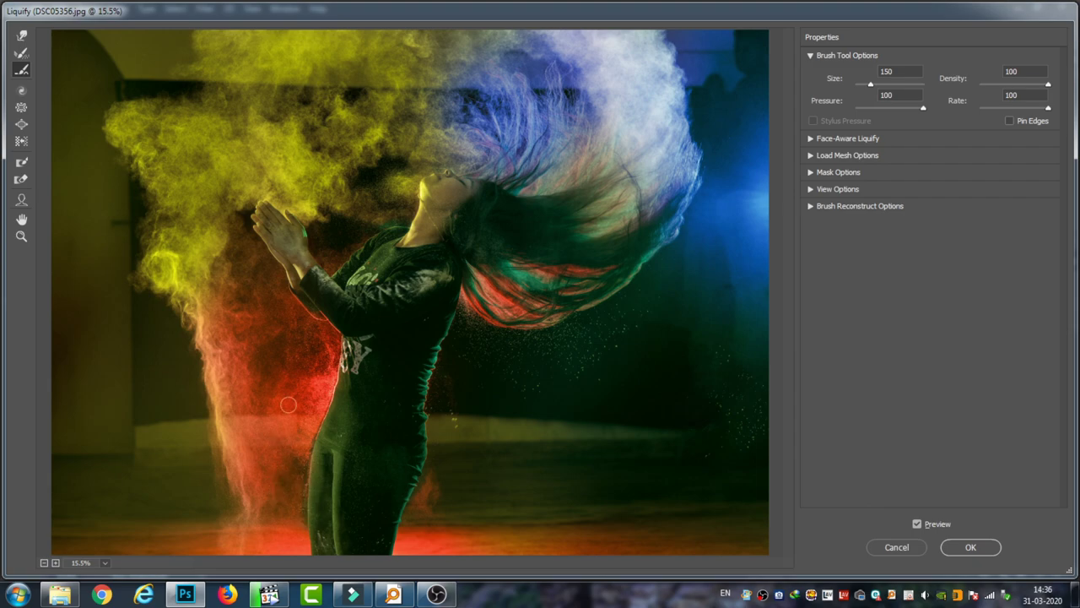
- Reselect Forward Warp and commit the Liquify slimming to DSC05356.jpg with OK
{"action": "left_click", "coordinate": [21, 36]}
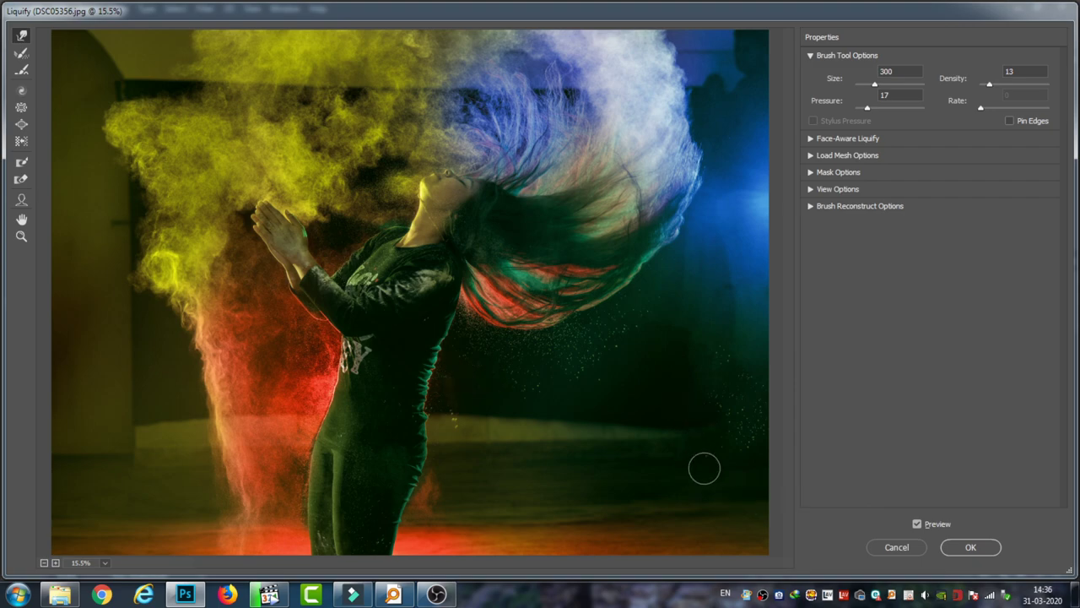
{"action": "left_click", "coordinate": [968, 546]}
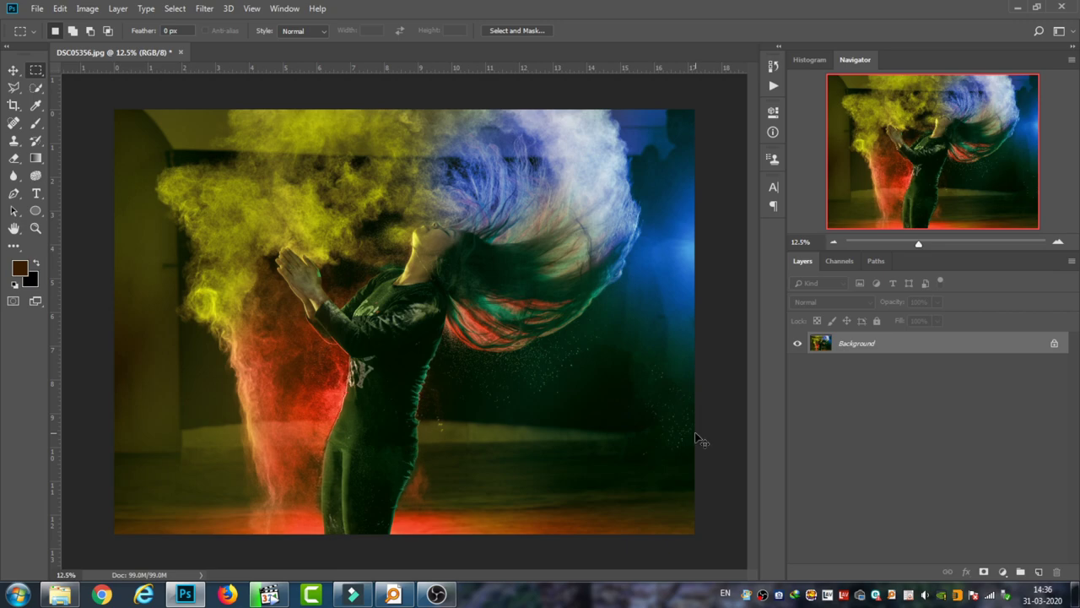
- Toggle the Liquify edit with Ctrl+Z to compare the dancer before and after slimming
{"action": "key", "text": "ctrl+z"}
{"action": "key", "text": "ctrl+z"}
{"action": "key", "text": "ctrl+z"}
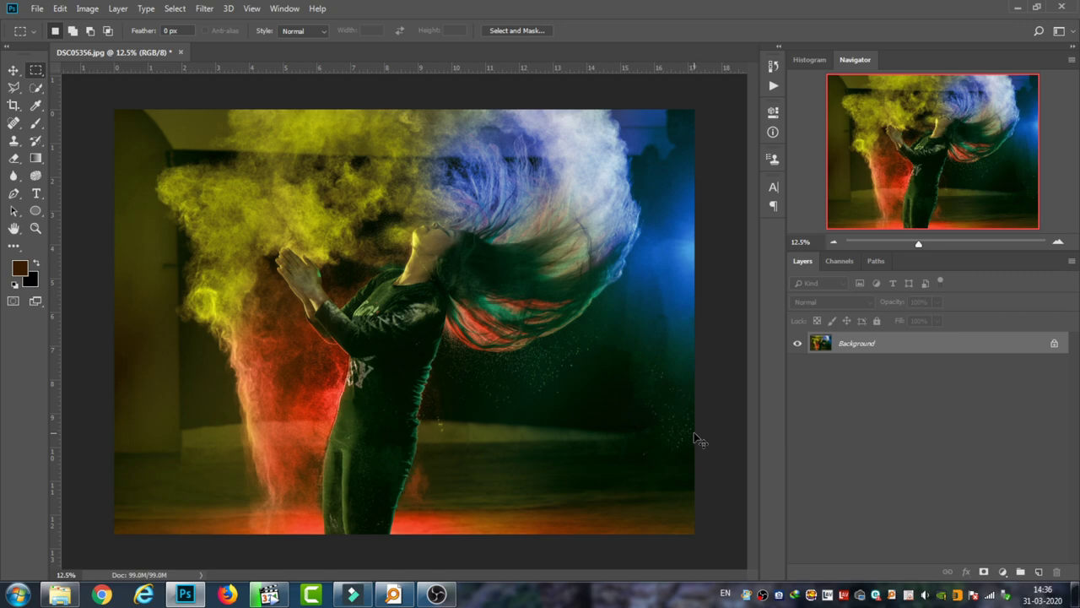
{"action": "key", "text": "ctrl+z"}
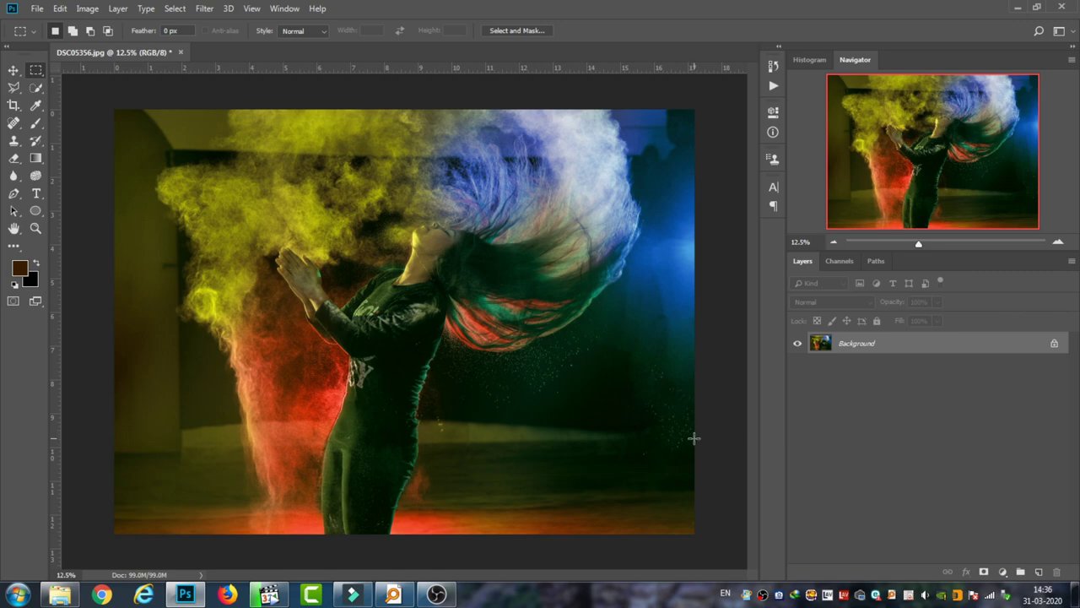
{"action": "key", "text": "ctrl+z"}
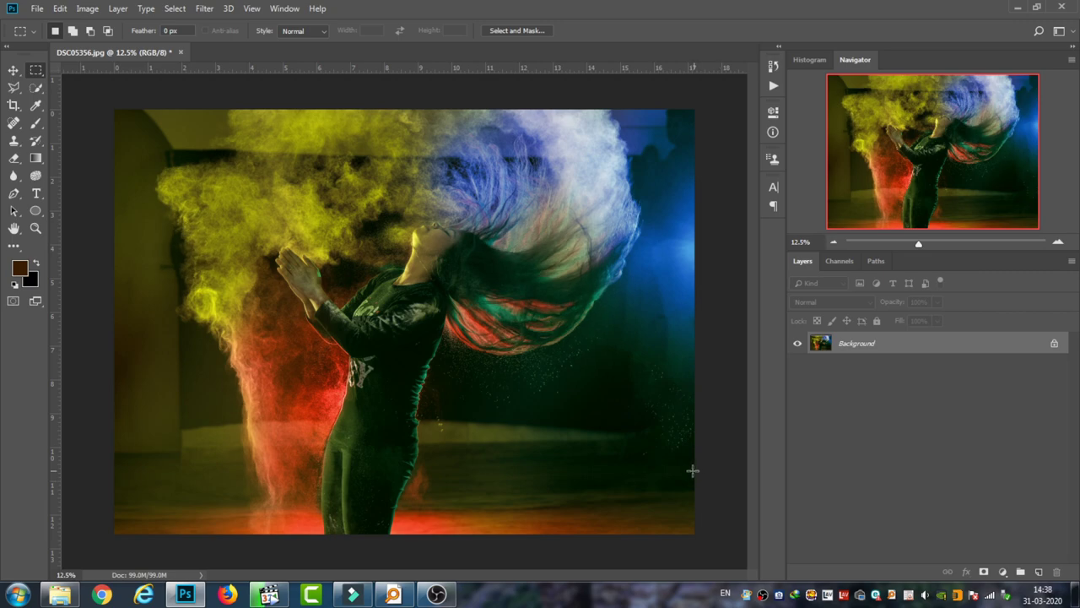
- Close the dancer photo without saving and open the red-blouse portrait JPEG from the ps folder
{"action": "key", "text": "ctrl+w"}
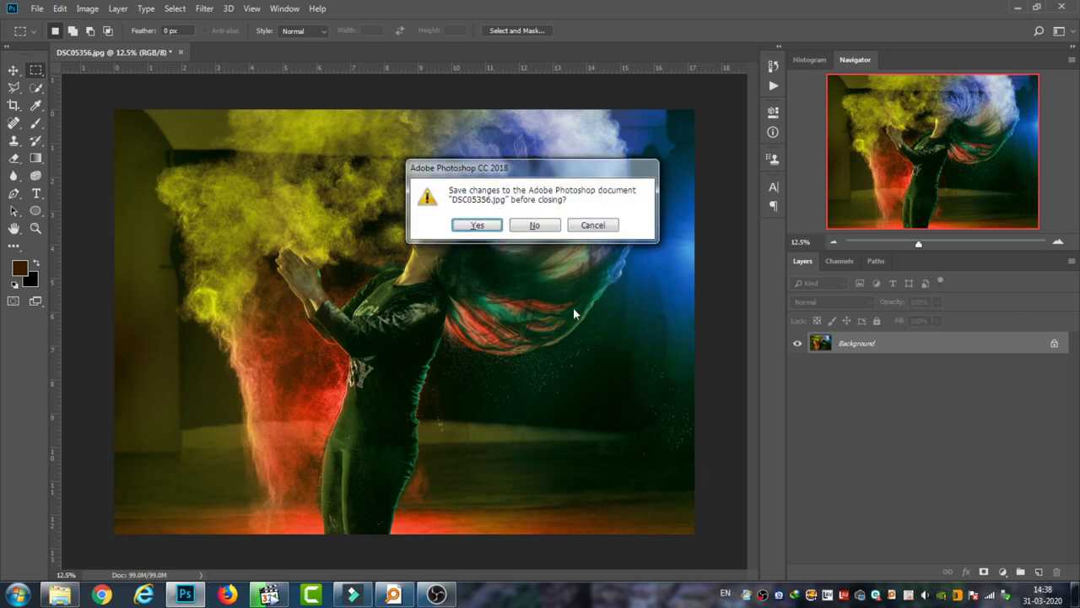
{"action": "left_click", "coordinate": [532, 226]}
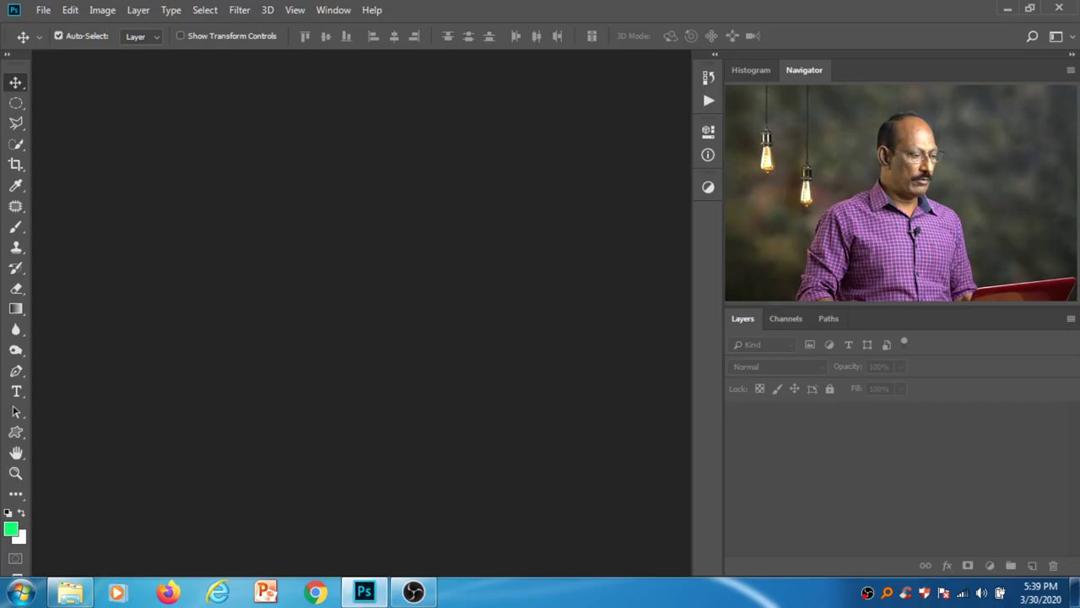
{"action": "left_click", "coordinate": [43, 10]}
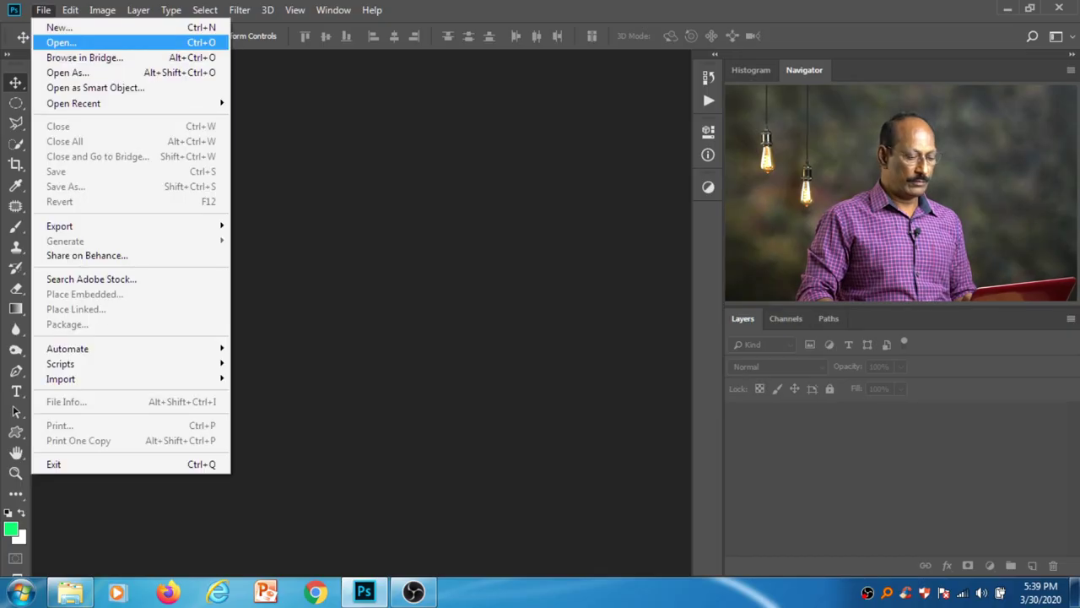
{"action": "left_click", "coordinate": [50, 42]}
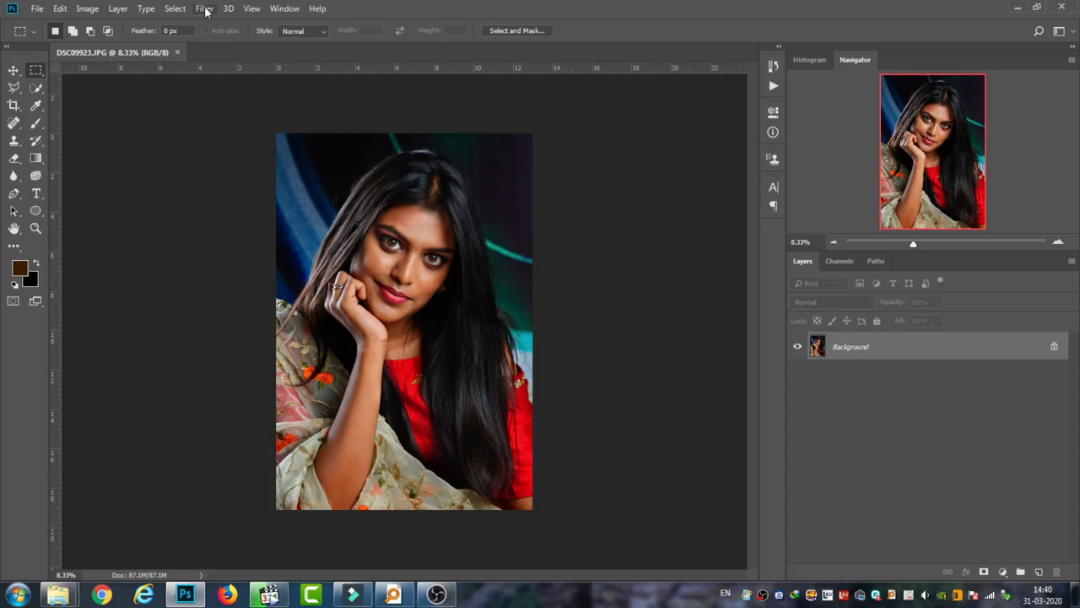
- Launch Filter > Liquify on the red-blouse portrait DSC09923.JPG
{"action": "left_click", "coordinate": [204, 8]}
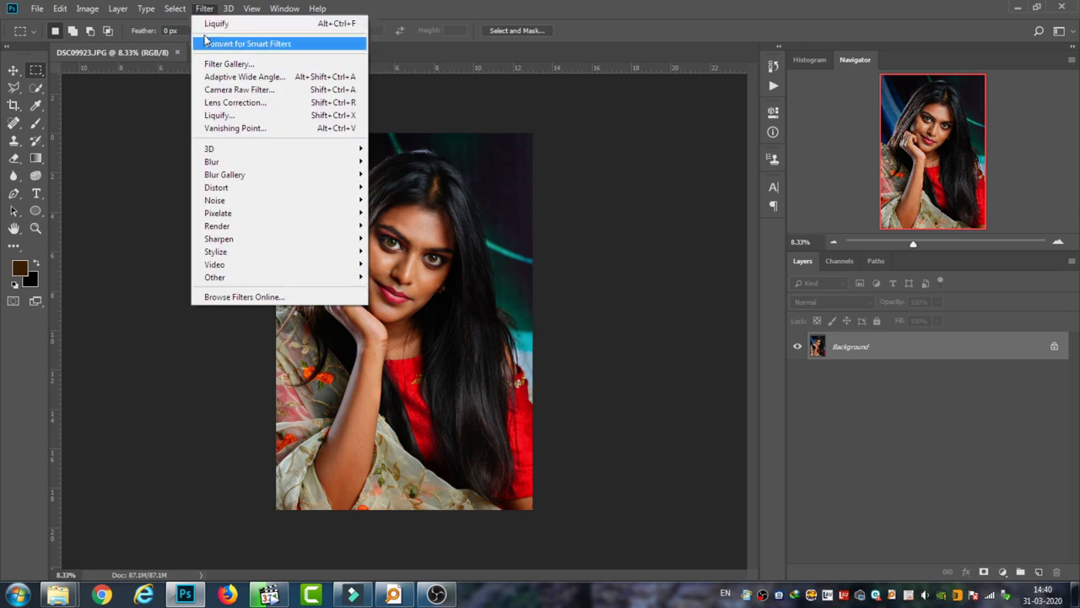
{"action": "left_click", "coordinate": [219, 119]}
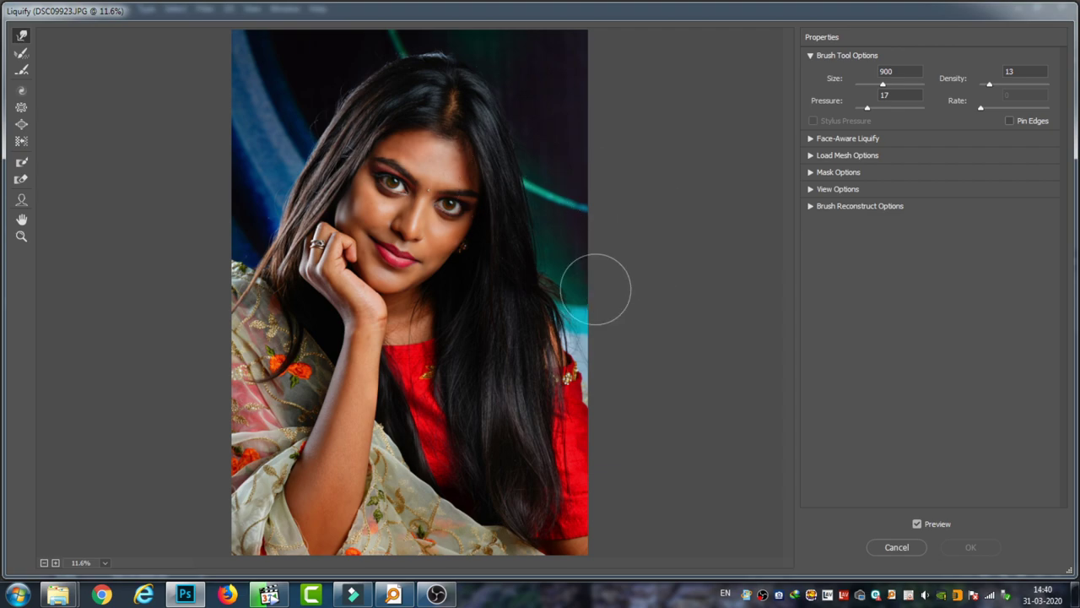
- Zoom the Liquify preview to 25% on the woman's face and shrink the brush to Size 500
{"action": "scroll", "coordinate": [553, 294], "scroll_direction": "up", "scroll_amount": 1}
{"action": "scroll", "coordinate": [553, 294], "scroll_direction": "up", "scroll_amount": 2}
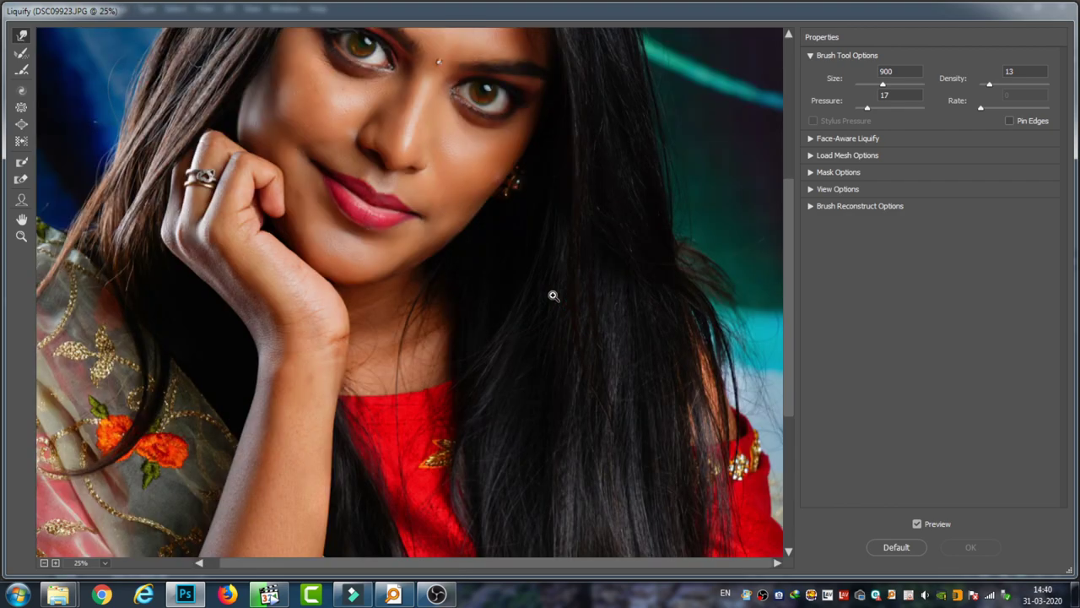
{"action": "left_click_drag", "start_coordinate": [569, 268], "coordinate": [590, 387]}
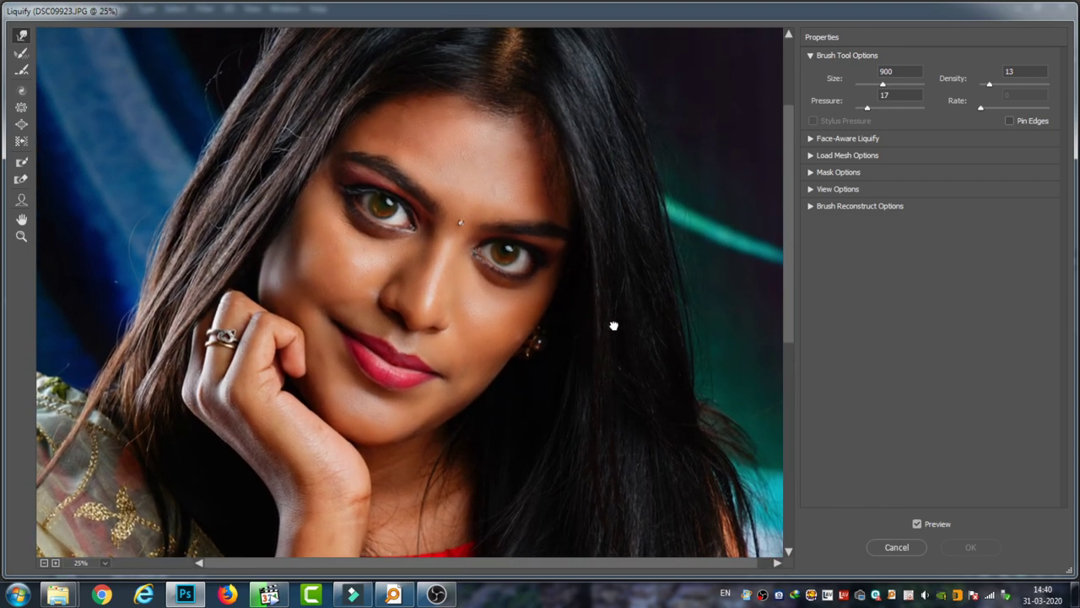
{"action": "left_click_drag", "start_coordinate": [613, 326], "coordinate": [610, 362]}
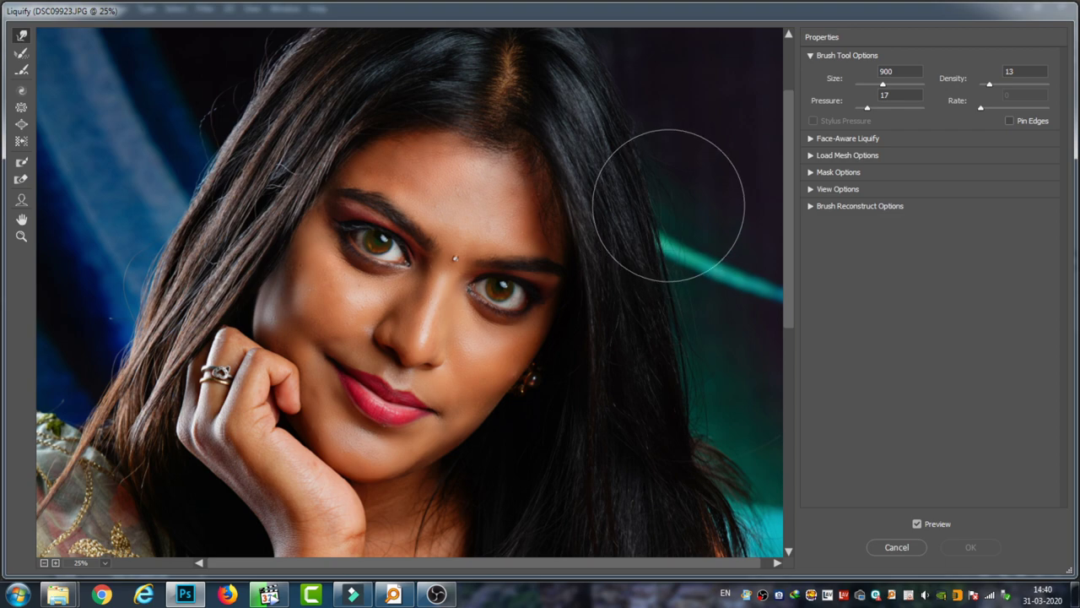
{"action": "key", "text": "bracketleft"}
{"action": "key", "text": "bracketleft"}
{"action": "key", "text": "bracketleft"}
{"action": "key", "text": "bracketleft"}
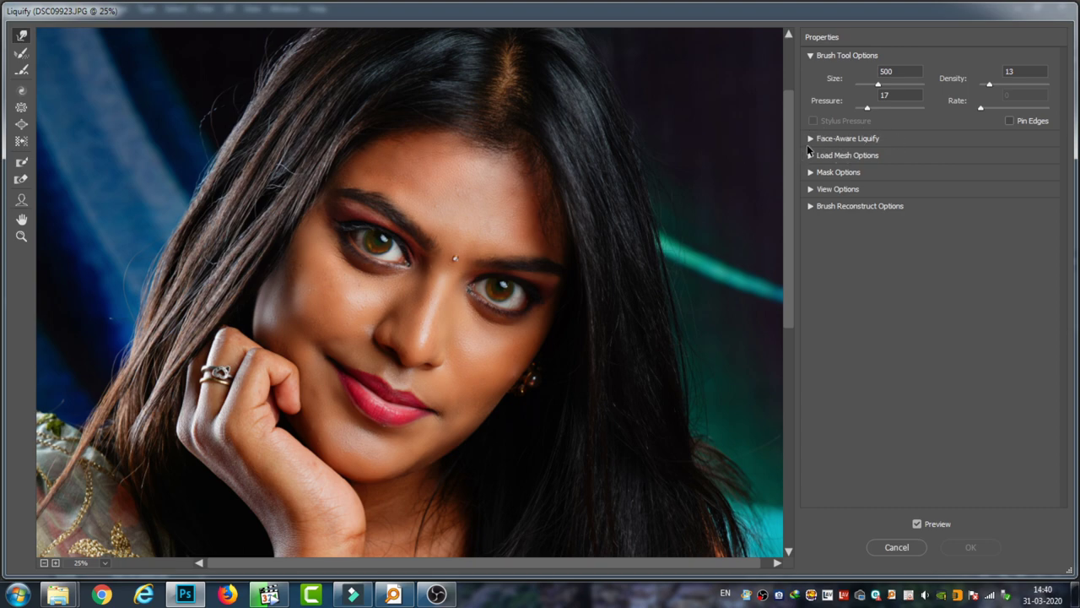
- Expand Face-Aware Liquify and its Eyes section for the detected Face #1
{"action": "left_click", "coordinate": [810, 139]}
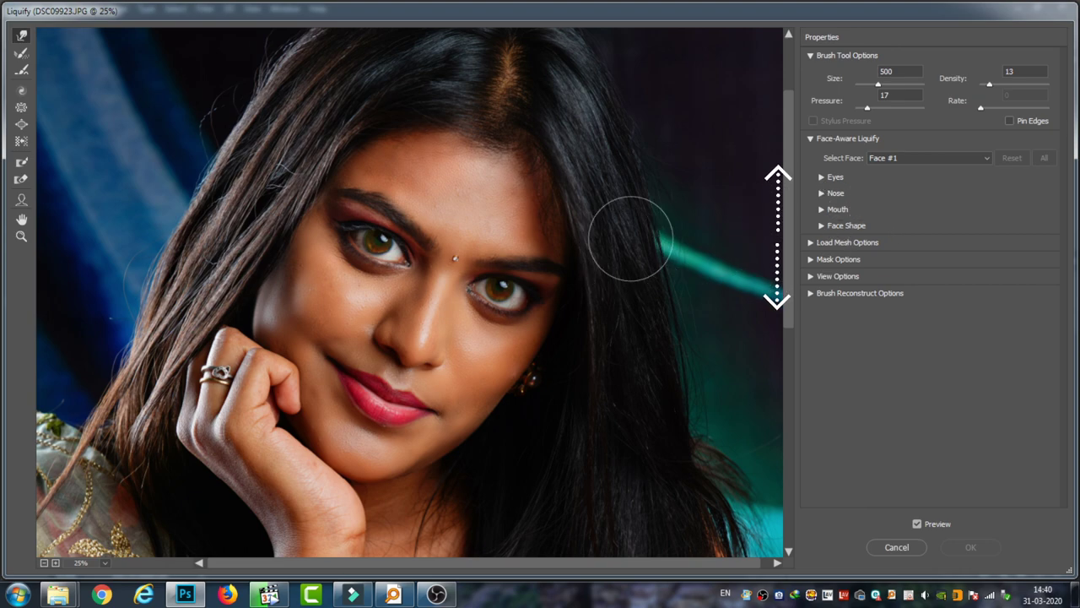
{"action": "left_click", "coordinate": [821, 177]}
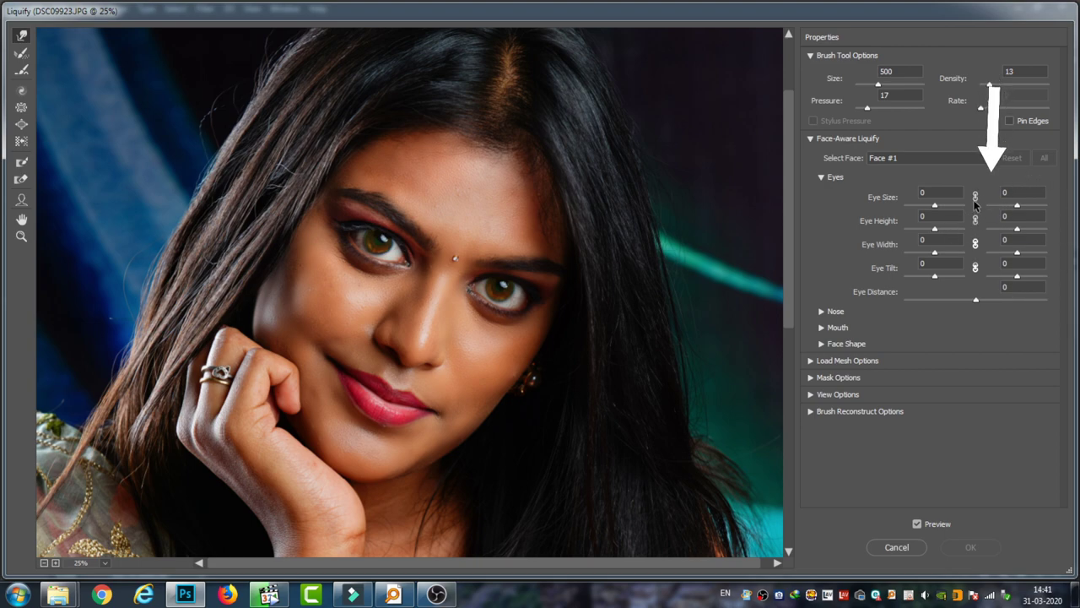
- Link the eye settings and test the left Eye Size at its minimum and maximum
{"action": "left_click", "coordinate": [976, 243]}
{"action": "left_click", "coordinate": [976, 220]}
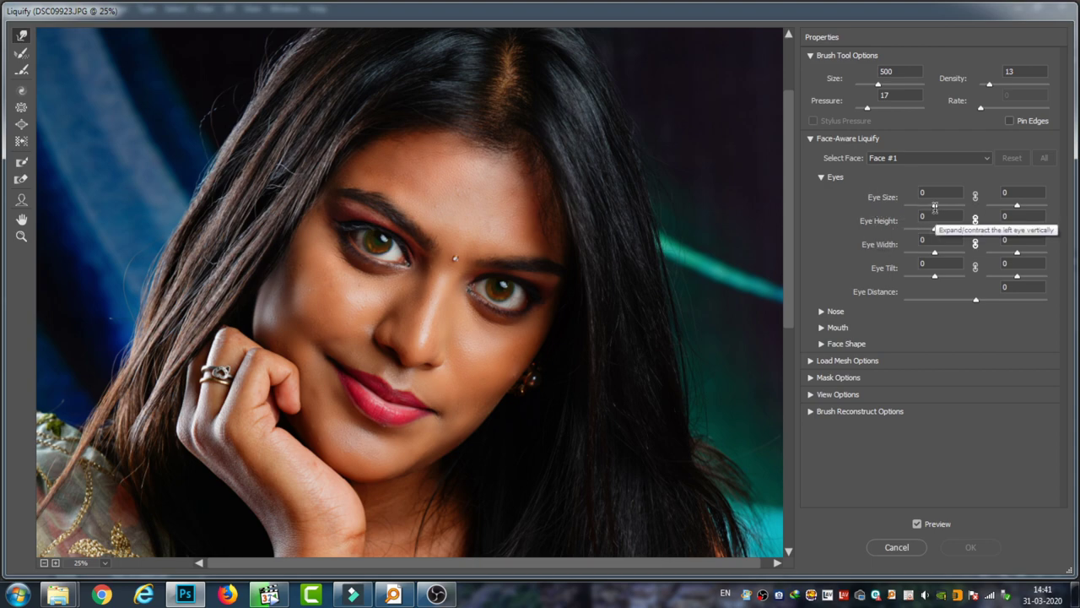
{"action": "left_click", "coordinate": [935, 207]}
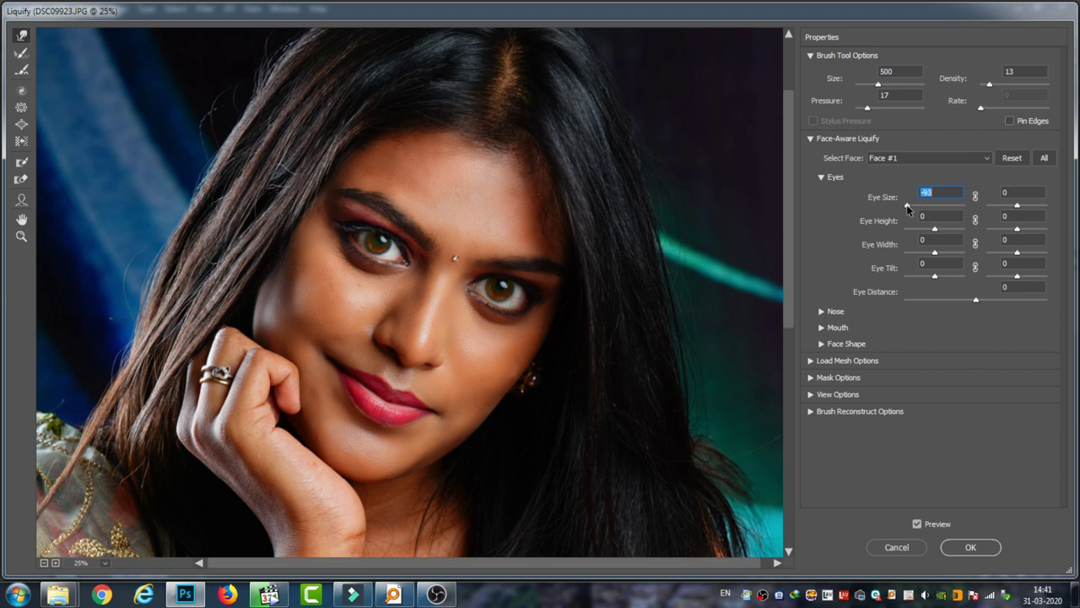
{"action": "left_click_drag", "start_coordinate": [910, 208], "coordinate": [858, 212]}
{"action": "mouse_move", "coordinate": [903, 215]}
{"action": "left_mouse_down"}
{"action": "mouse_move", "coordinate": [1005, 219]}
{"action": "mouse_move", "coordinate": [943, 221]}
{"action": "left_mouse_up"}
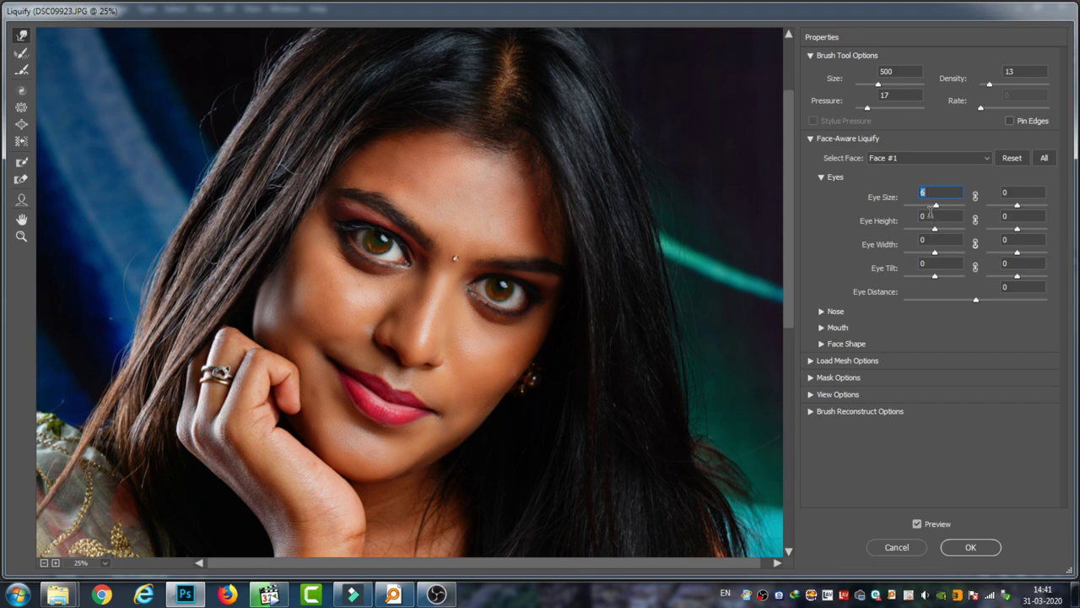
- Change both eyes' Eye Size together, trying 100 and 10, then reset it to 0
{"action": "left_click", "coordinate": [975, 199]}
{"action": "mouse_move", "coordinate": [936, 205]}
{"action": "left_mouse_down"}
{"action": "mouse_move", "coordinate": [915, 206]}
{"action": "mouse_move", "coordinate": [979, 211]}
{"action": "mouse_move", "coordinate": [956, 213]}
{"action": "left_mouse_up"}
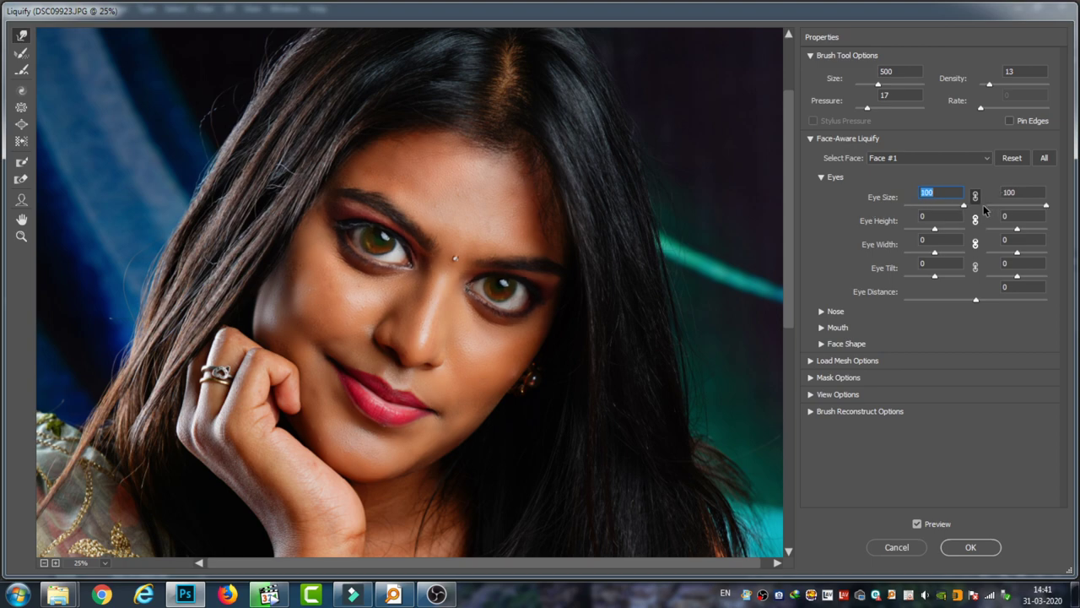
{"action": "left_click_drag", "start_coordinate": [956, 212], "coordinate": [937, 215]}
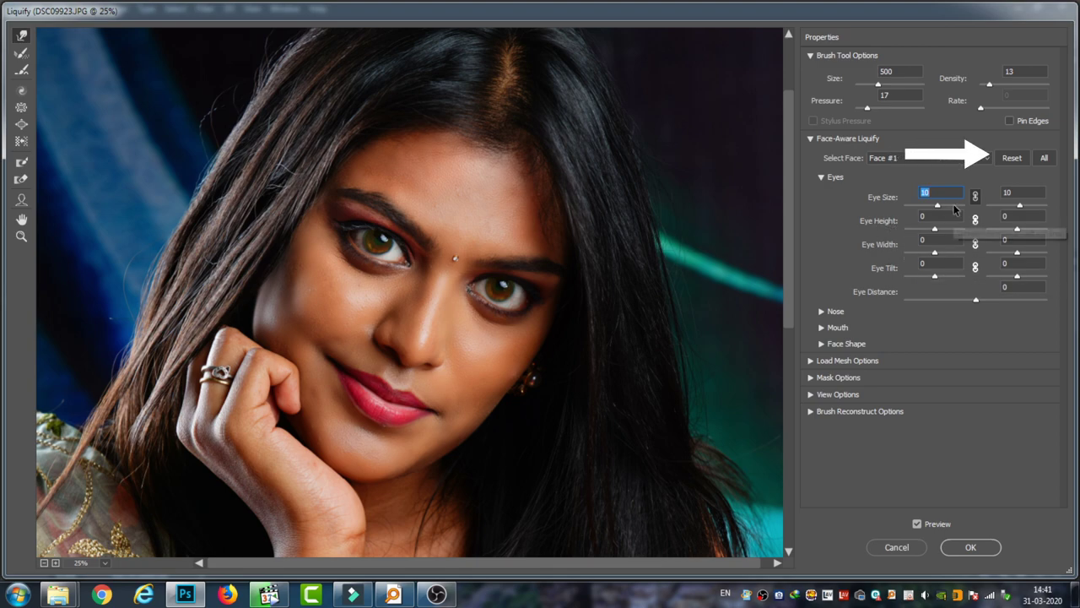
{"action": "left_click", "coordinate": [1011, 158]}
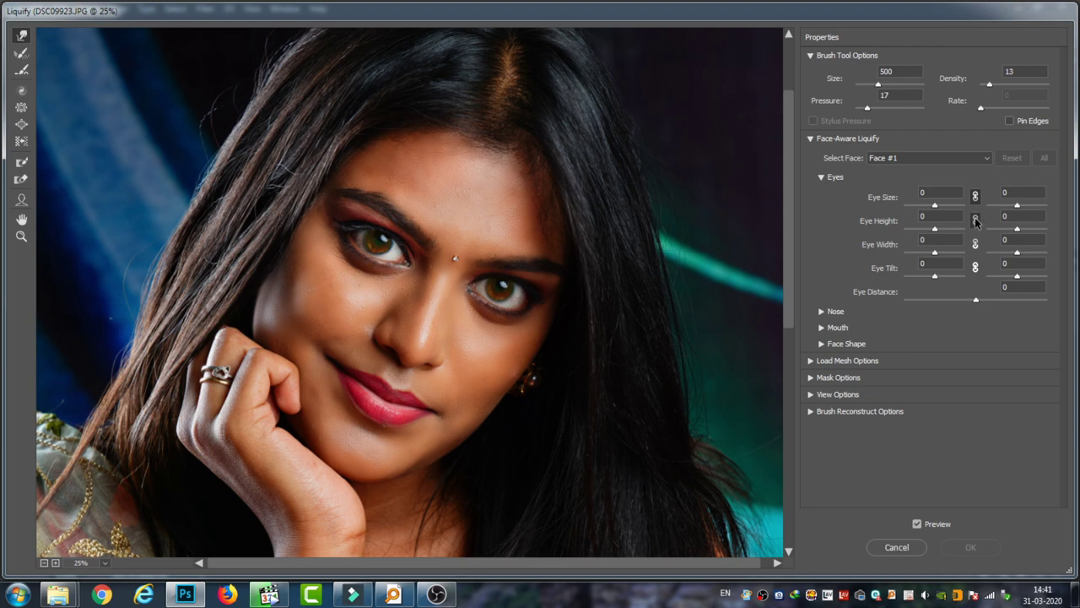
- Link Eye Height for both eyes, try it from -100 to 100, then reset to 0
{"action": "left_click", "coordinate": [975, 221]}
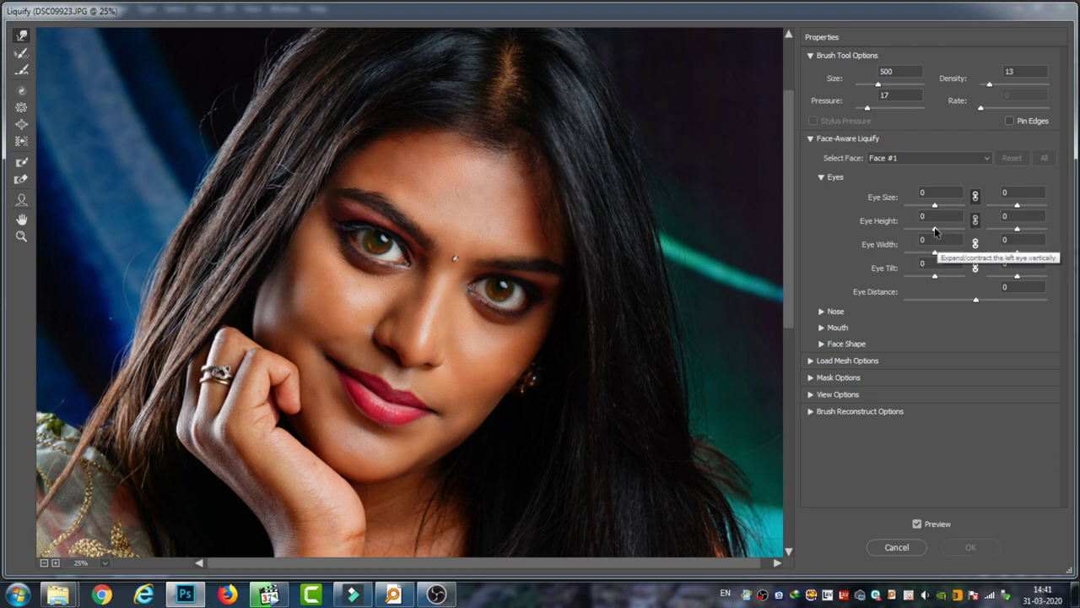
{"action": "mouse_move", "coordinate": [934, 230]}
{"action": "left_mouse_down"}
{"action": "mouse_move", "coordinate": [903, 233]}
{"action": "mouse_move", "coordinate": [990, 237]}
{"action": "left_mouse_up"}
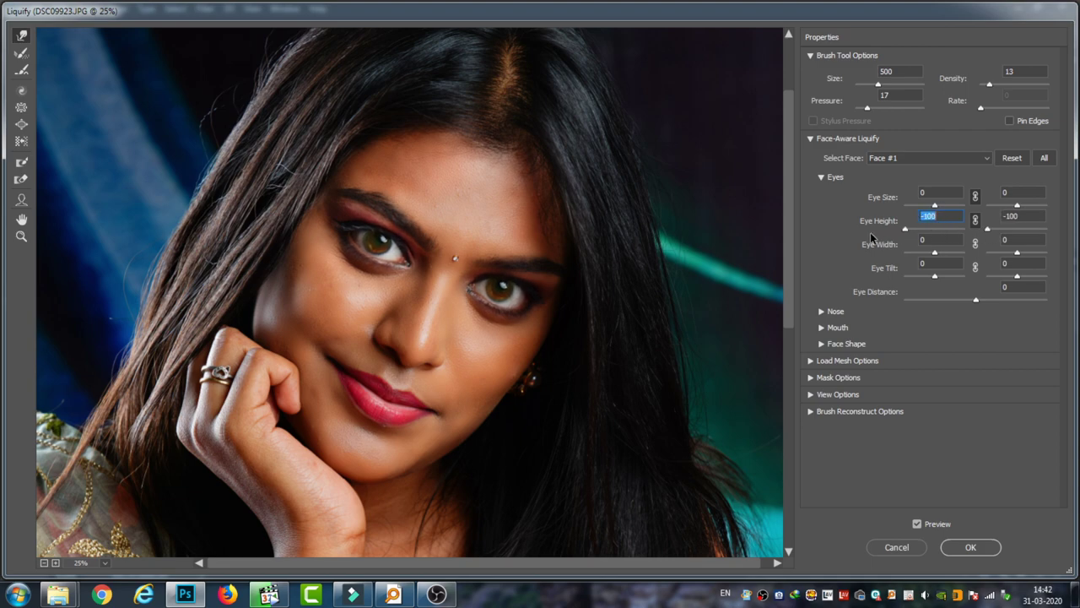
{"action": "mouse_move", "coordinate": [964, 230]}
{"action": "left_mouse_down"}
{"action": "mouse_move", "coordinate": [862, 237]}
{"action": "mouse_move", "coordinate": [972, 236]}
{"action": "mouse_move", "coordinate": [938, 233]}
{"action": "left_mouse_up"}
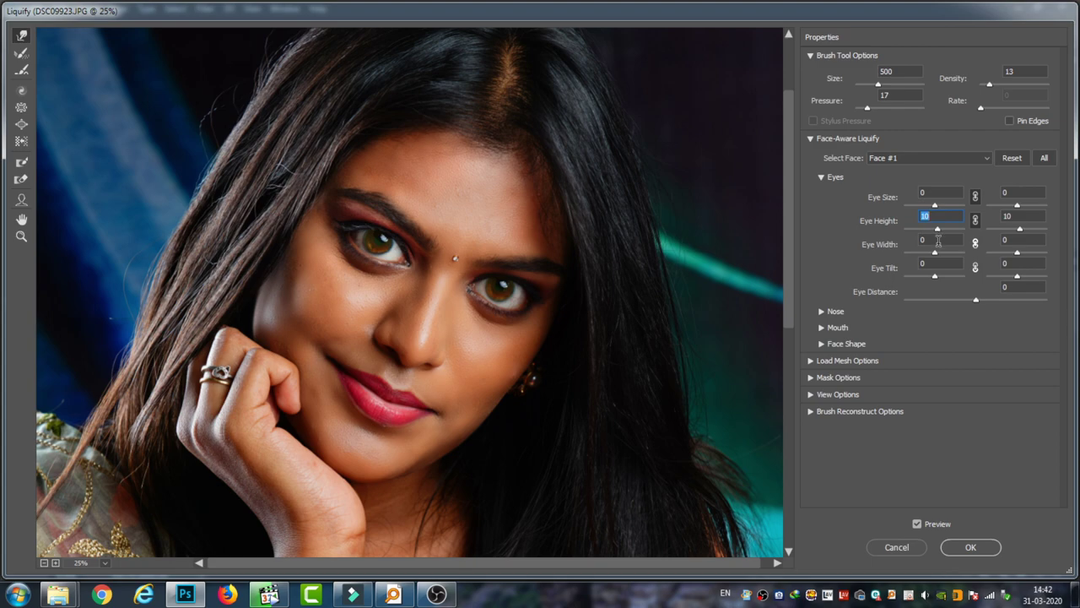
{"action": "left_click", "coordinate": [1012, 158]}
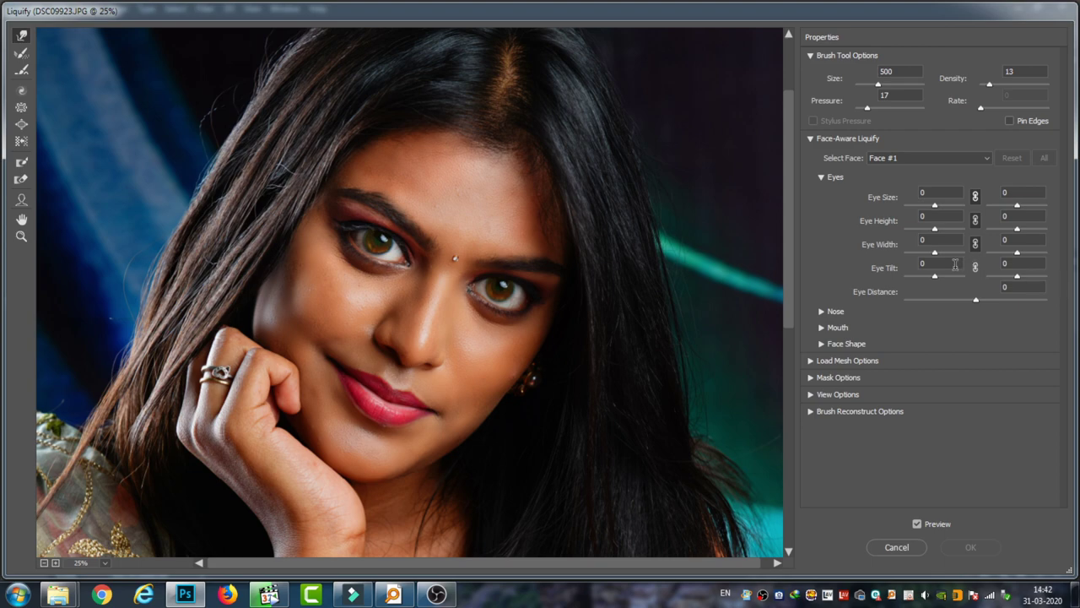
{"action": "left_click", "coordinate": [935, 256]}
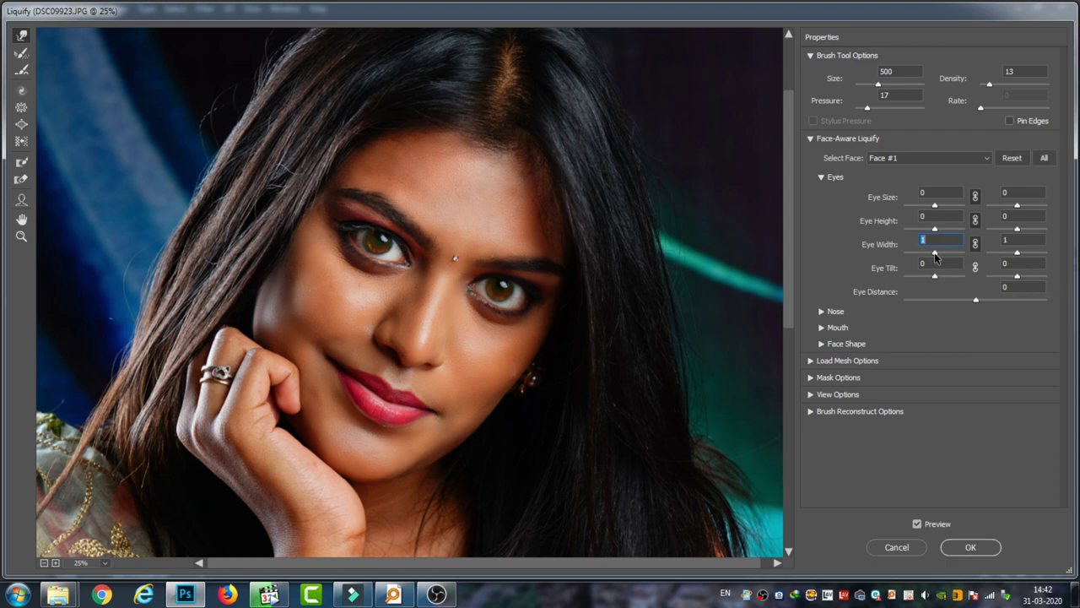
{"action": "mouse_move", "coordinate": [935, 255]}
{"action": "left_mouse_down"}
{"action": "mouse_move", "coordinate": [989, 254]}
{"action": "mouse_move", "coordinate": [866, 251]}
{"action": "left_mouse_up"}
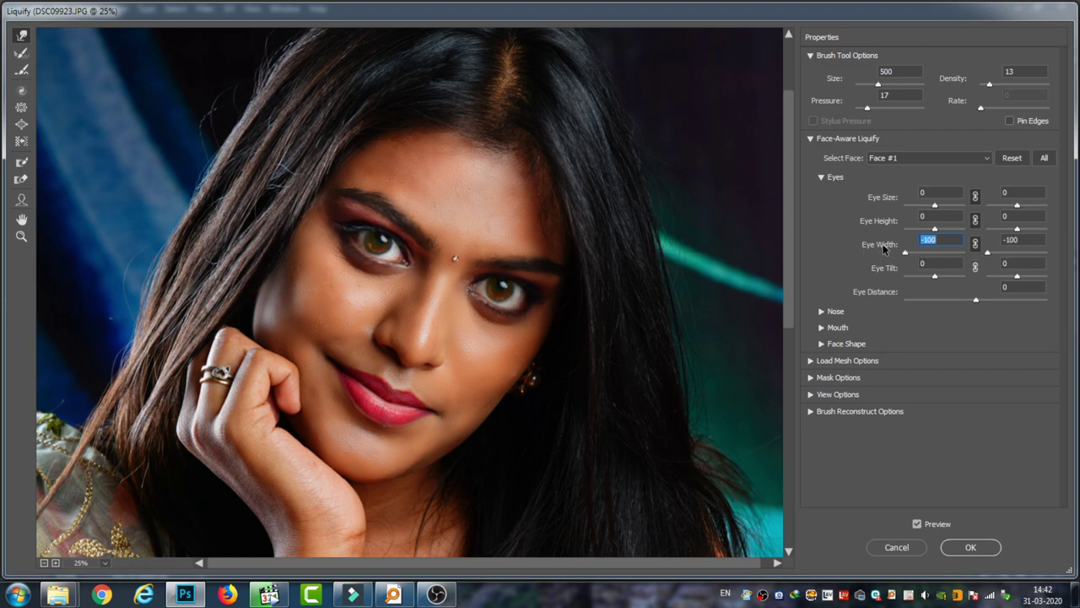
{"action": "left_click", "coordinate": [935, 251]}
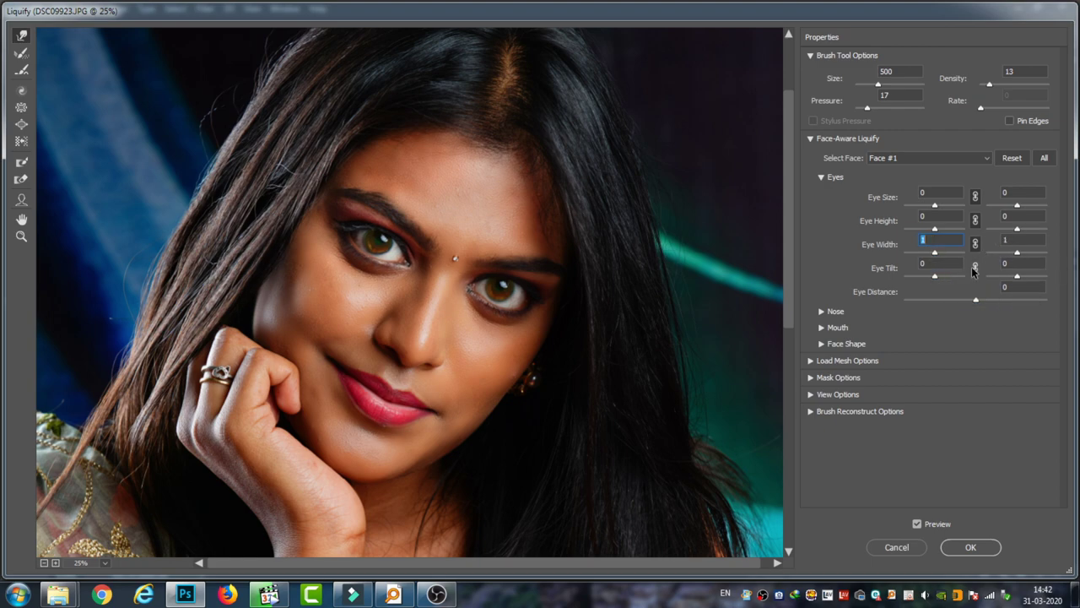
{"action": "type", "text": "0"}
{"action": "key", "text": "Return"}
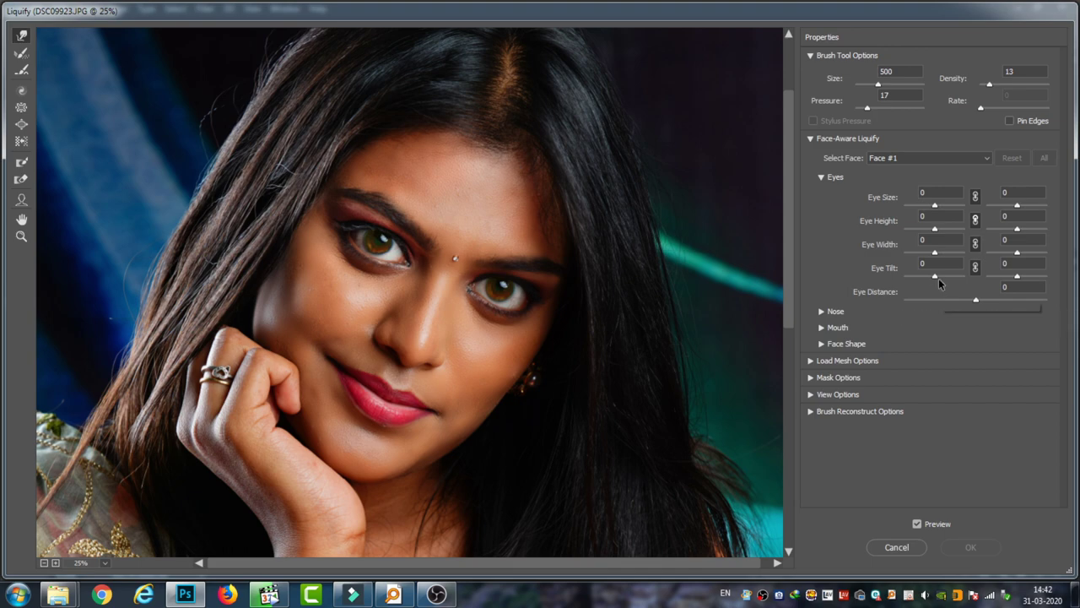
{"action": "mouse_move", "coordinate": [935, 277]}
{"action": "left_mouse_down"}
{"action": "mouse_move", "coordinate": [901, 279]}
{"action": "mouse_move", "coordinate": [967, 279]}
{"action": "left_mouse_up"}
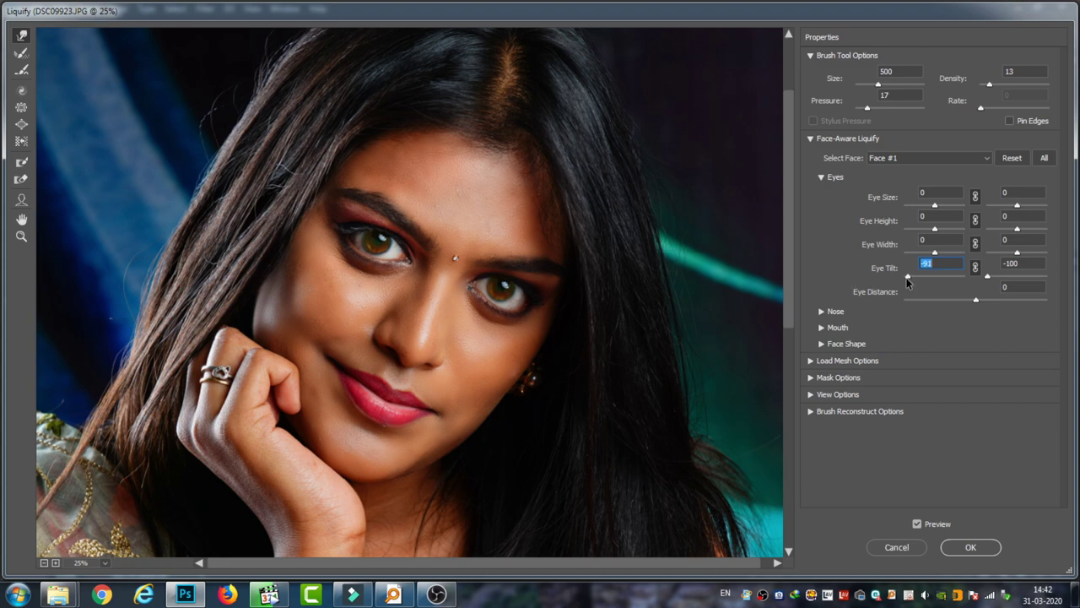
{"action": "mouse_move", "coordinate": [1002, 284]}
{"action": "left_mouse_down"}
{"action": "mouse_move", "coordinate": [840, 280]}
{"action": "mouse_move", "coordinate": [993, 281]}
{"action": "mouse_move", "coordinate": [943, 276]}
{"action": "left_mouse_up"}
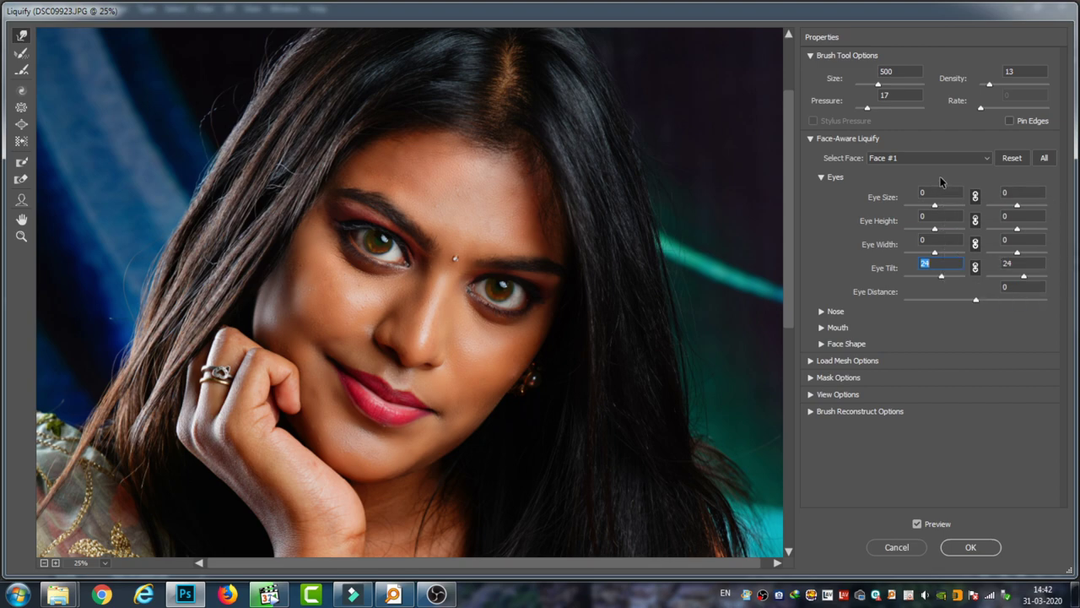
{"action": "left_click", "coordinate": [1017, 159]}
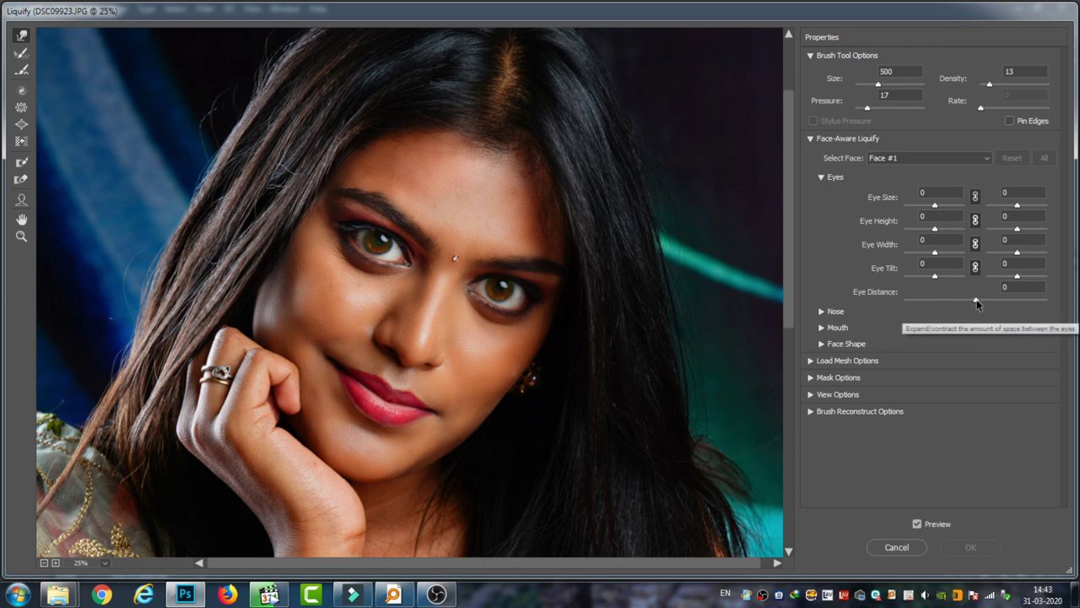
{"action": "mouse_move", "coordinate": [976, 302]}
{"action": "left_mouse_down"}
{"action": "mouse_move", "coordinate": [909, 302]}
{"action": "mouse_move", "coordinate": [1059, 308]}
{"action": "mouse_move", "coordinate": [842, 311]}
{"action": "mouse_move", "coordinate": [1059, 312]}
{"action": "mouse_move", "coordinate": [849, 311]}
{"action": "mouse_move", "coordinate": [1046, 306]}
{"action": "mouse_move", "coordinate": [980, 309]}
{"action": "left_mouse_up"}
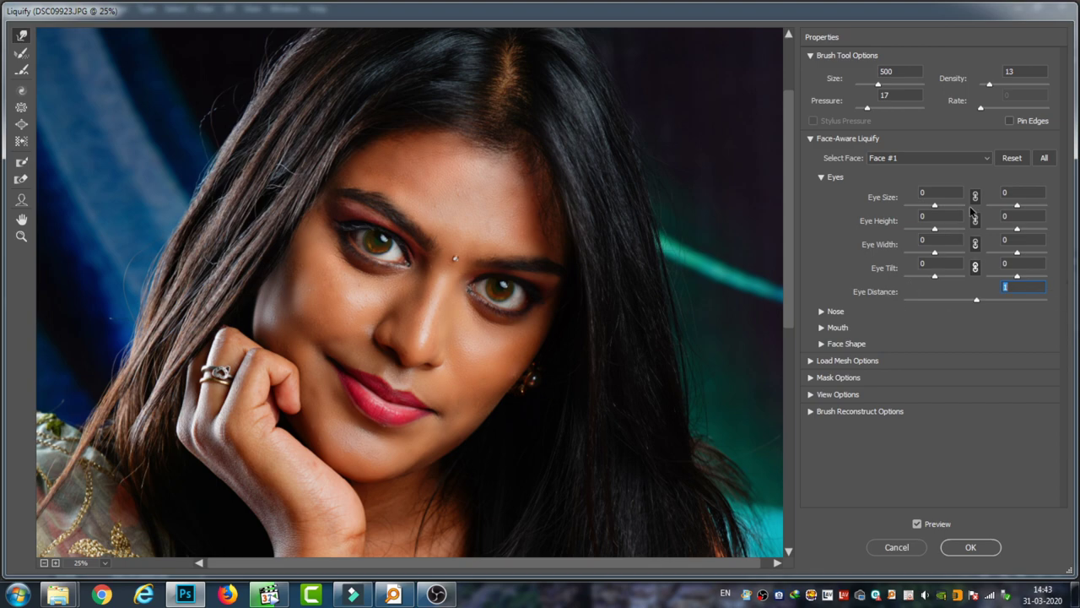
{"action": "left_click", "coordinate": [1010, 161]}
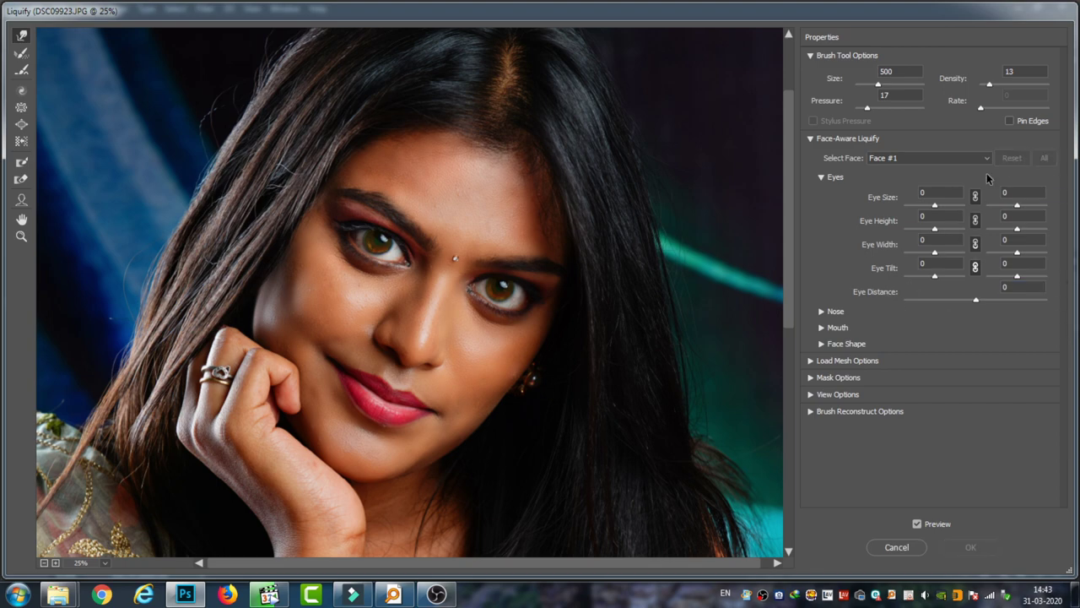
- Switch from Eyes to Nose, test Nose Height and Nose Width between -89 and 79, then reset both to 0
{"action": "left_click", "coordinate": [821, 178]}
{"action": "left_click", "coordinate": [822, 195]}
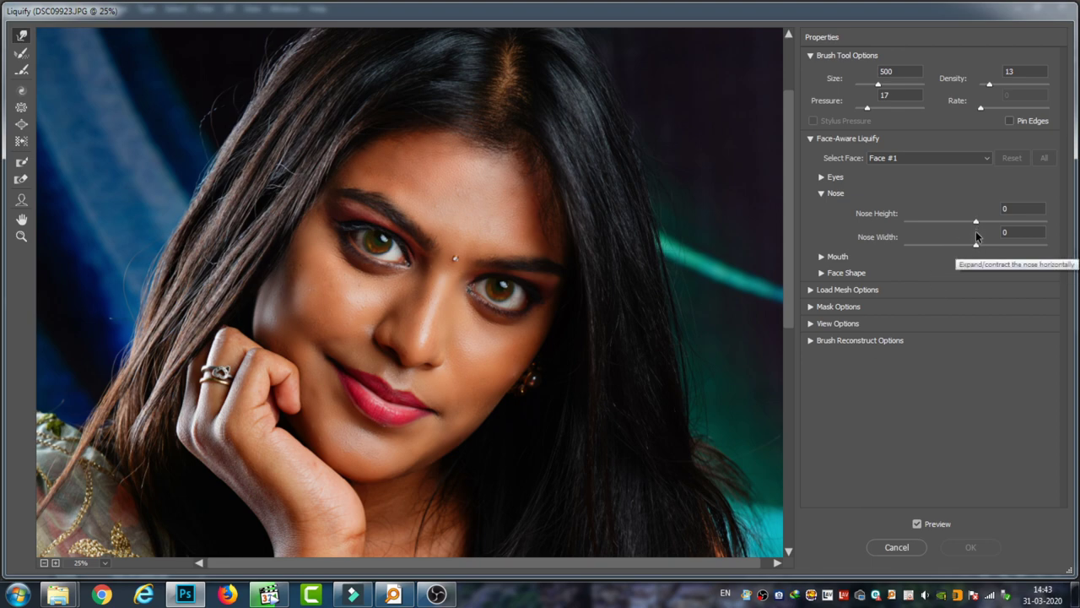
{"action": "mouse_move", "coordinate": [976, 222]}
{"action": "left_mouse_down"}
{"action": "mouse_move", "coordinate": [909, 224]}
{"action": "mouse_move", "coordinate": [1045, 228]}
{"action": "left_mouse_up"}
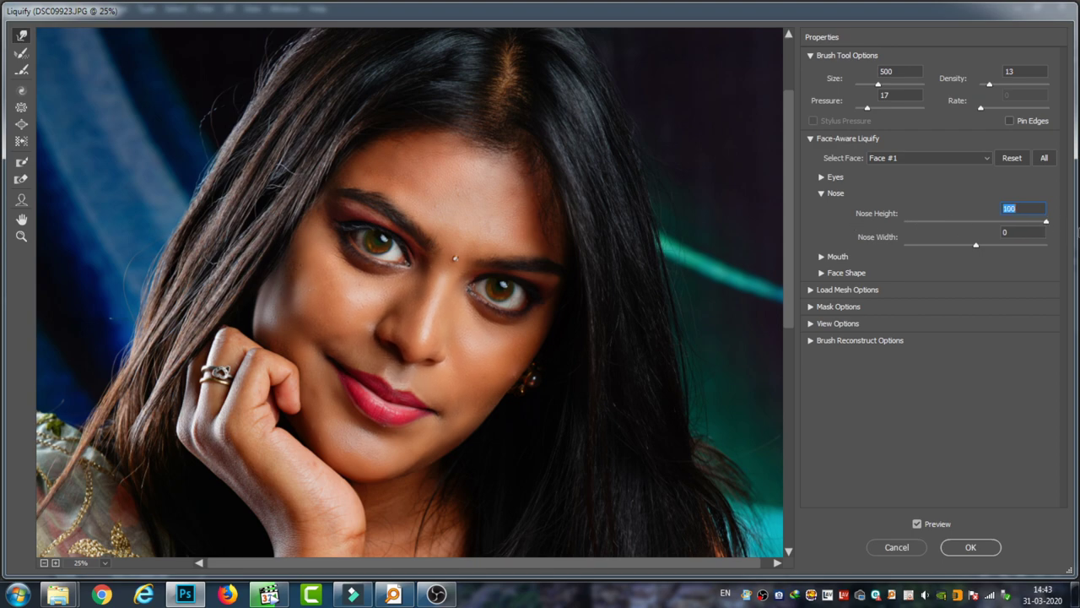
{"action": "left_click_drag", "start_coordinate": [1046, 222], "coordinate": [981, 230]}
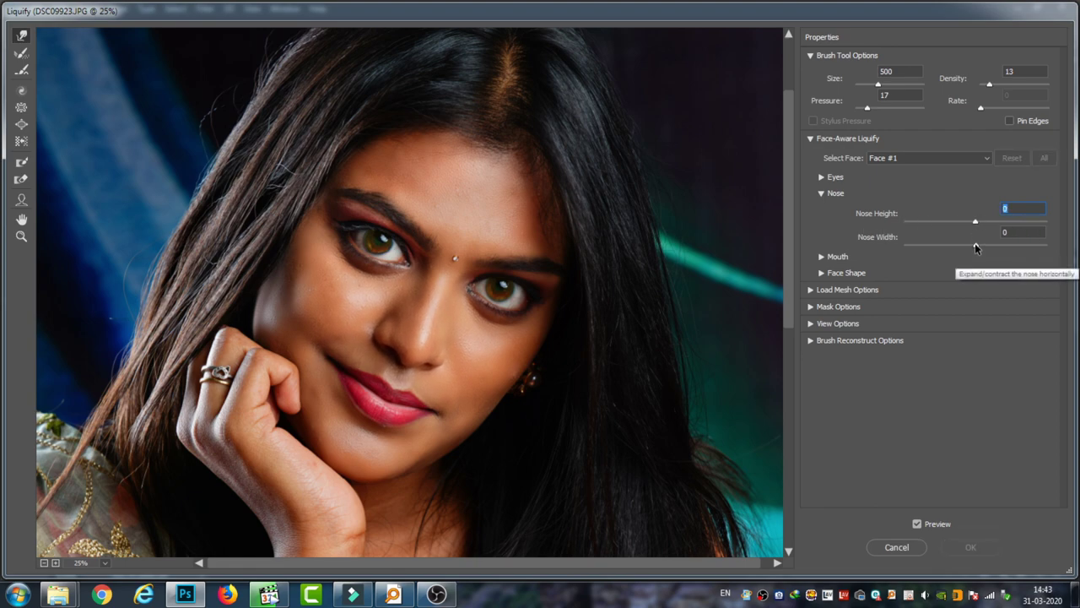
{"action": "mouse_move", "coordinate": [975, 247]}
{"action": "left_mouse_down"}
{"action": "mouse_move", "coordinate": [900, 245]}
{"action": "mouse_move", "coordinate": [993, 241]}
{"action": "left_mouse_up"}
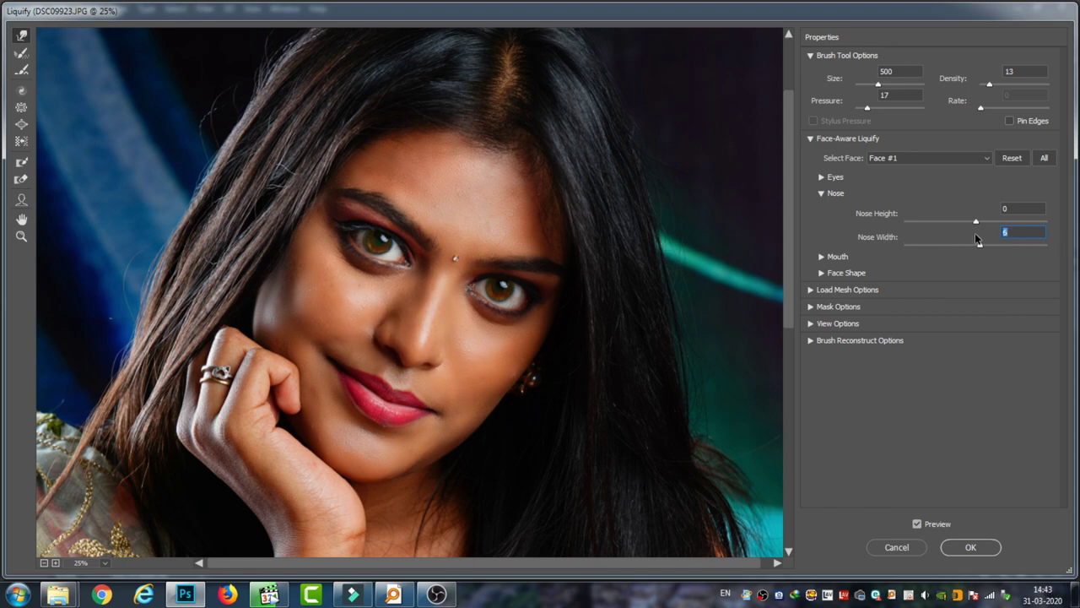
{"action": "mouse_move", "coordinate": [984, 244]}
{"action": "left_mouse_down"}
{"action": "mouse_move", "coordinate": [906, 245]}
{"action": "mouse_move", "coordinate": [968, 244]}
{"action": "left_mouse_up"}
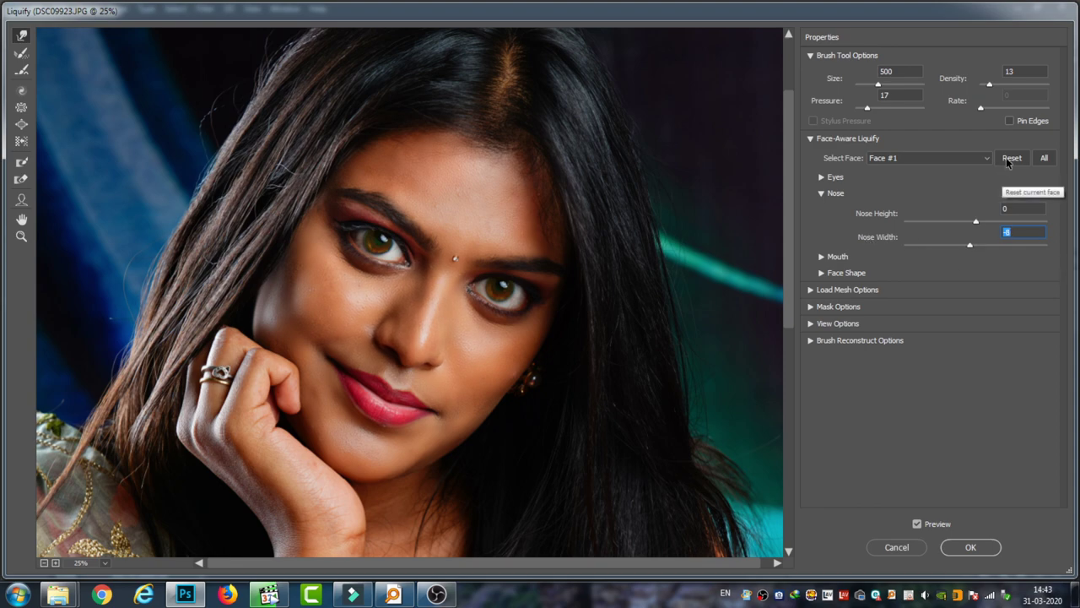
{"action": "left_click", "coordinate": [1007, 160]}
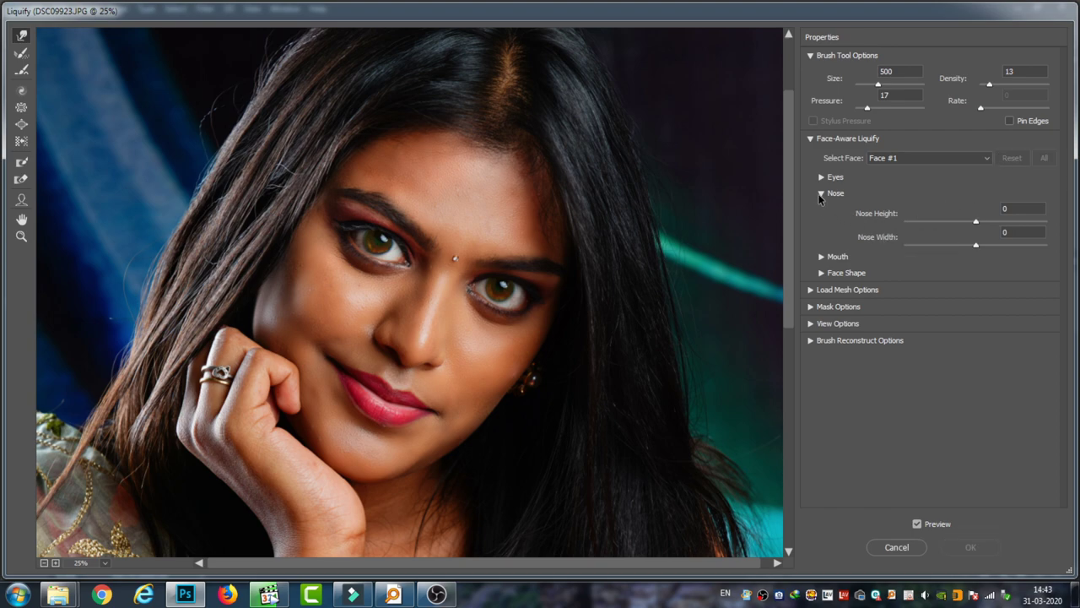
- Open the Mouth settings and swing Smile between frown and maximum, settling near -10
{"action": "left_click", "coordinate": [820, 194]}
{"action": "left_click", "coordinate": [820, 209]}
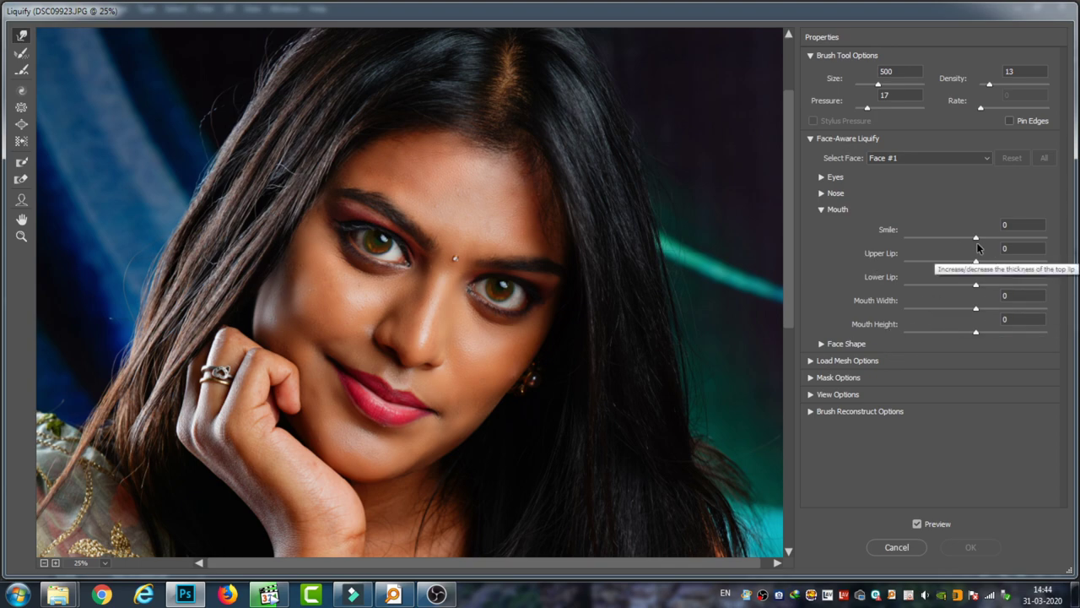
{"action": "left_click_drag", "start_coordinate": [975, 239], "coordinate": [908, 239]}
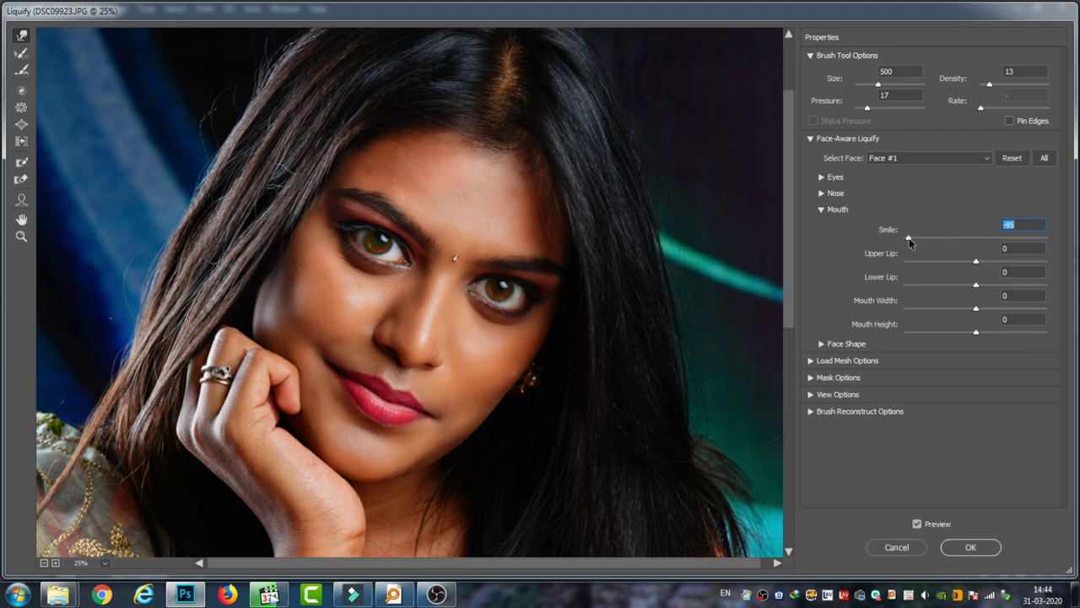
{"action": "mouse_move", "coordinate": [909, 240]}
{"action": "left_mouse_down"}
{"action": "mouse_move", "coordinate": [1069, 235]}
{"action": "mouse_move", "coordinate": [901, 235]}
{"action": "left_mouse_up"}
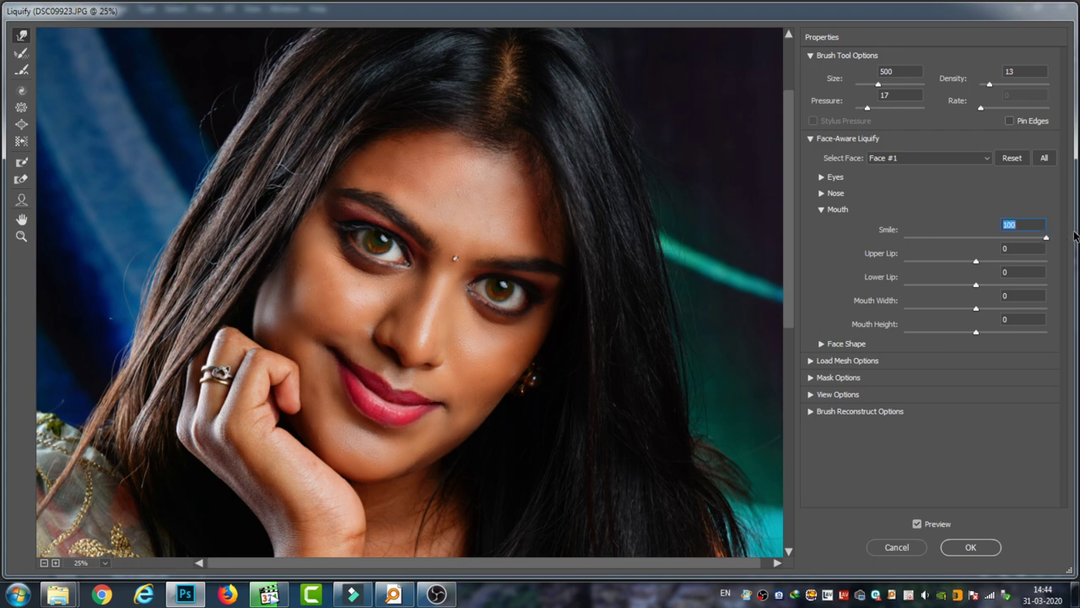
{"action": "mouse_move", "coordinate": [905, 237]}
{"action": "left_mouse_down"}
{"action": "mouse_move", "coordinate": [1051, 237]}
{"action": "mouse_move", "coordinate": [852, 243]}
{"action": "mouse_move", "coordinate": [978, 250]}
{"action": "left_mouse_up"}
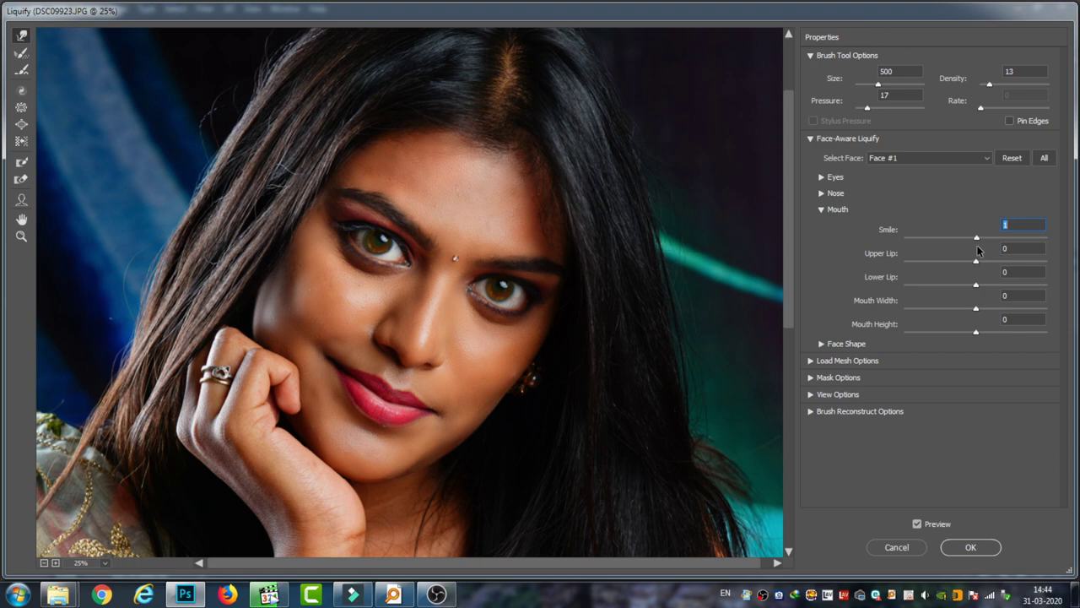
{"action": "mouse_move", "coordinate": [978, 251]}
{"action": "left_mouse_down"}
{"action": "mouse_move", "coordinate": [897, 256]}
{"action": "mouse_move", "coordinate": [1067, 255]}
{"action": "mouse_move", "coordinate": [970, 255]}
{"action": "left_mouse_up"}
- Zoom in on the lips and set Upper Lip to 100 and Lower Lip to 5
{"action": "scroll", "coordinate": [595, 314], "scroll_direction": "up", "scroll_amount": 1}
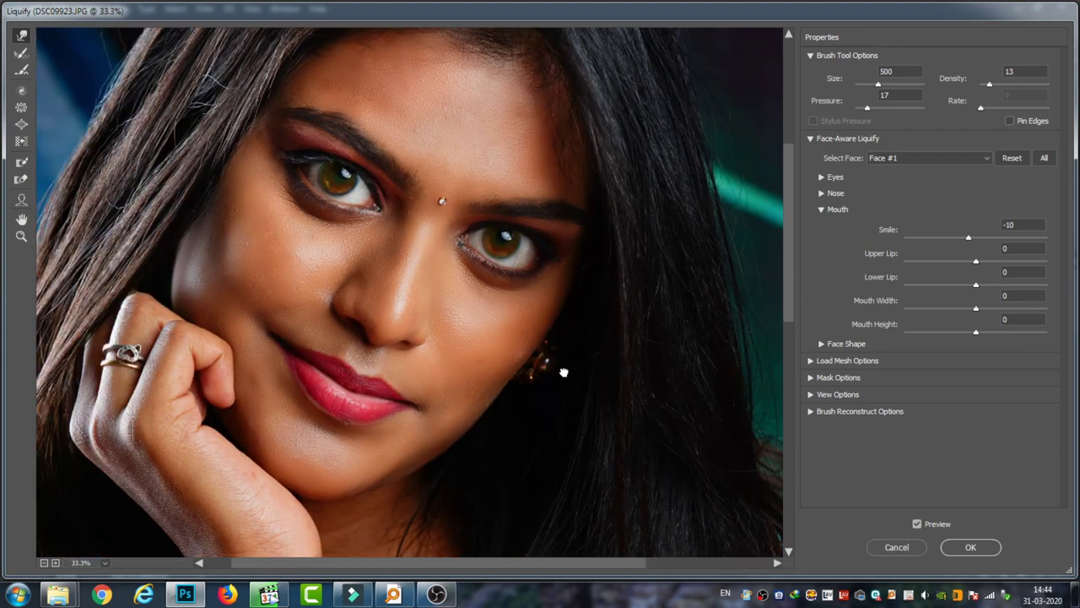
{"action": "scroll", "coordinate": [562, 369], "scroll_direction": "up", "scroll_amount": 1}
{"action": "scroll", "coordinate": [598, 355], "scroll_direction": "up", "scroll_amount": 1}
{"action": "left_click_drag", "start_coordinate": [485, 355], "coordinate": [682, 429]}
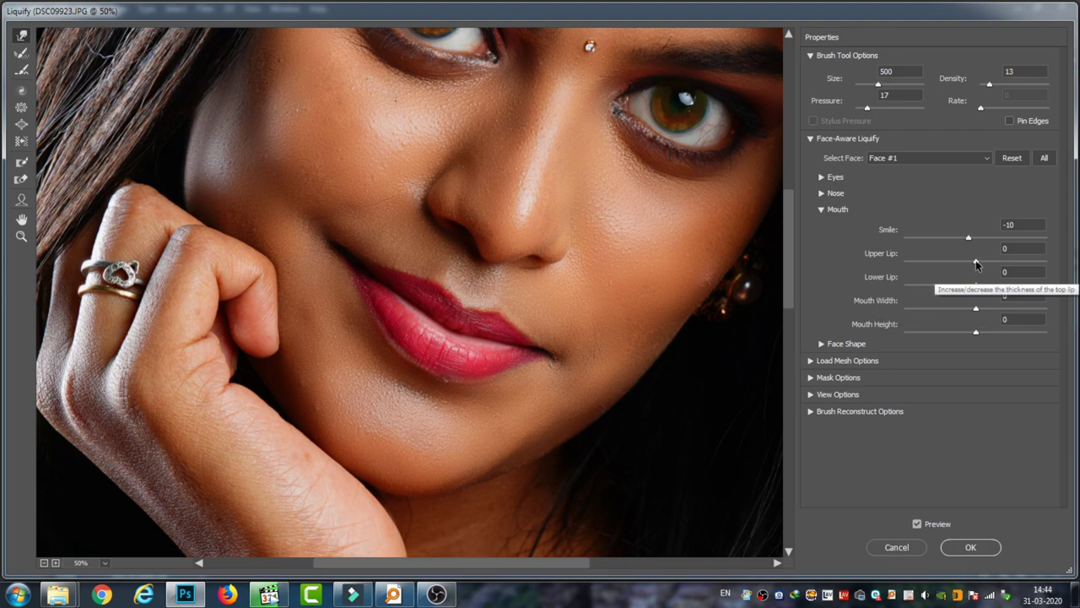
{"action": "mouse_move", "coordinate": [976, 263]}
{"action": "left_mouse_down"}
{"action": "mouse_move", "coordinate": [909, 262]}
{"action": "mouse_move", "coordinate": [1065, 262]}
{"action": "mouse_move", "coordinate": [903, 255]}
{"action": "mouse_move", "coordinate": [1065, 264]}
{"action": "left_mouse_up"}
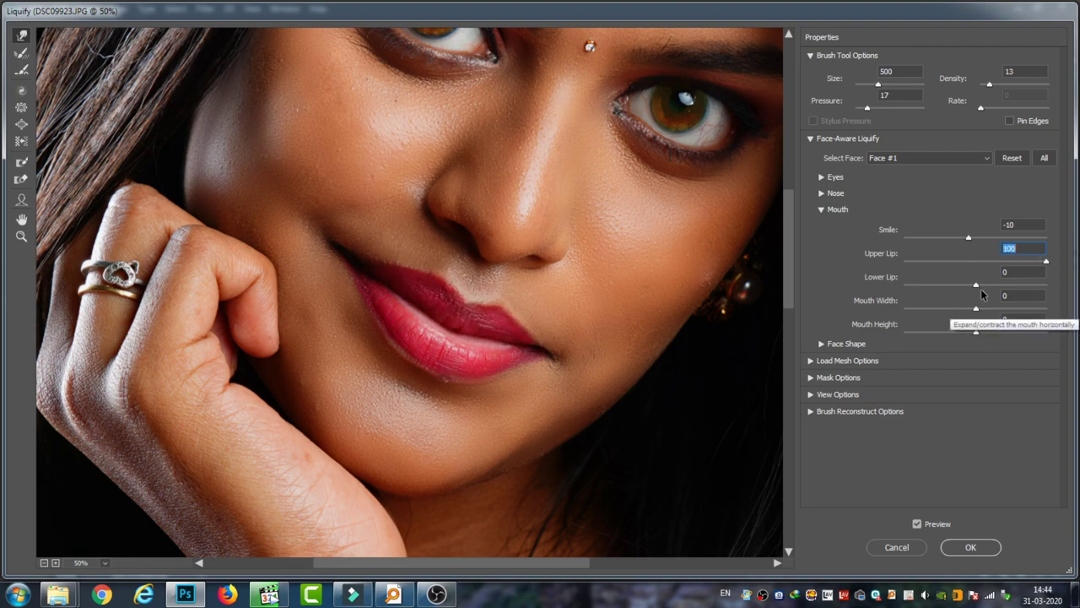
{"action": "mouse_move", "coordinate": [935, 289]}
{"action": "left_mouse_down"}
{"action": "mouse_move", "coordinate": [901, 291]}
{"action": "mouse_move", "coordinate": [1067, 287]}
{"action": "mouse_move", "coordinate": [857, 291]}
{"action": "mouse_move", "coordinate": [978, 289]}
{"action": "left_mouse_up"}
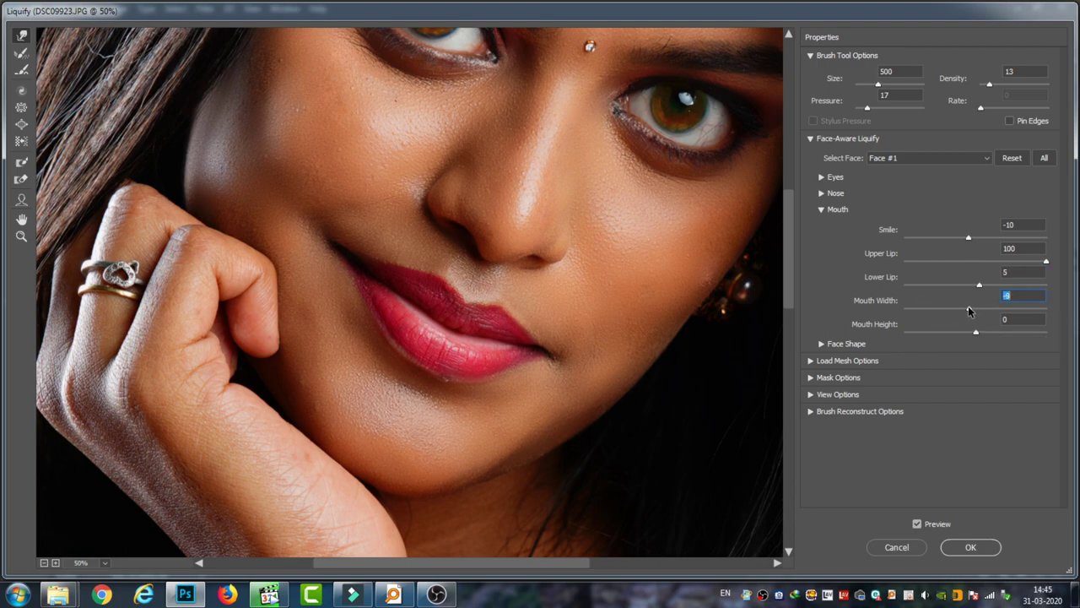
- Make the mouth slightly narrower with Mouth Width -20
{"action": "mouse_move", "coordinate": [975, 310]}
{"action": "left_mouse_down"}
{"action": "mouse_move", "coordinate": [892, 311]}
{"action": "mouse_move", "coordinate": [905, 314]}
{"action": "left_mouse_up"}
{"action": "type", "text": "00"}
{"action": "key", "text": "Return"}
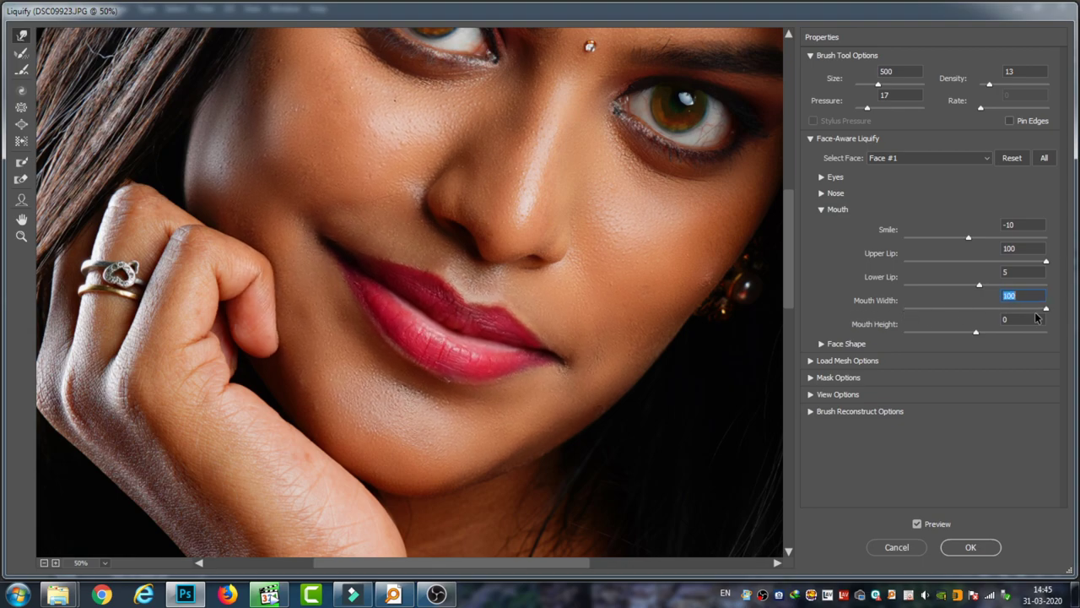
{"action": "type", "text": "-20"}
{"action": "key", "text": "Return"}
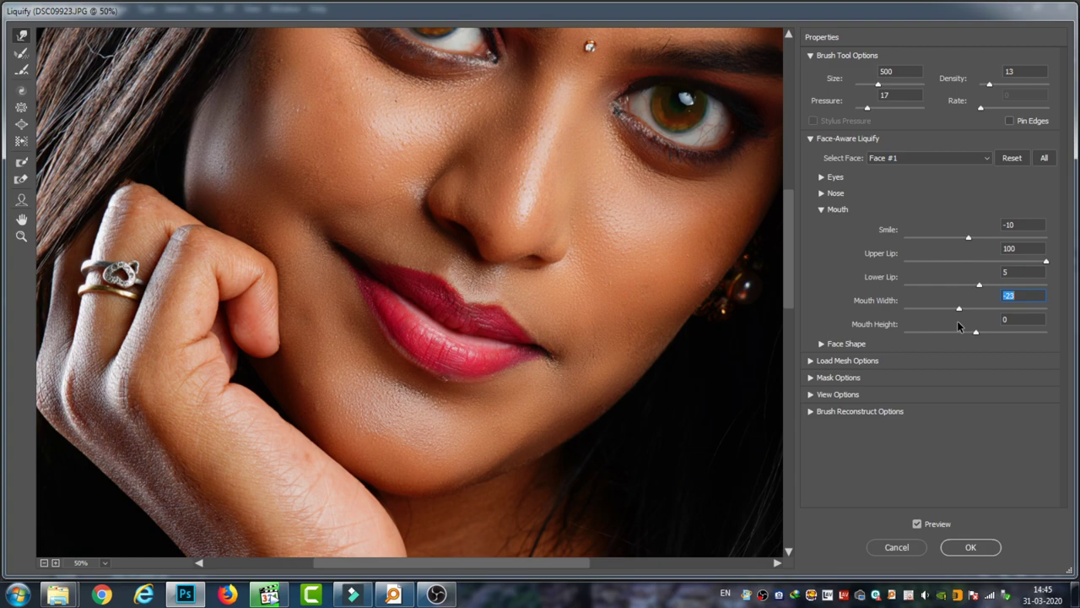
- Try Mouth Height from its minimum up to 100, then bring it back near 0
{"action": "left_click_drag", "start_coordinate": [975, 332], "coordinate": [875, 335]}
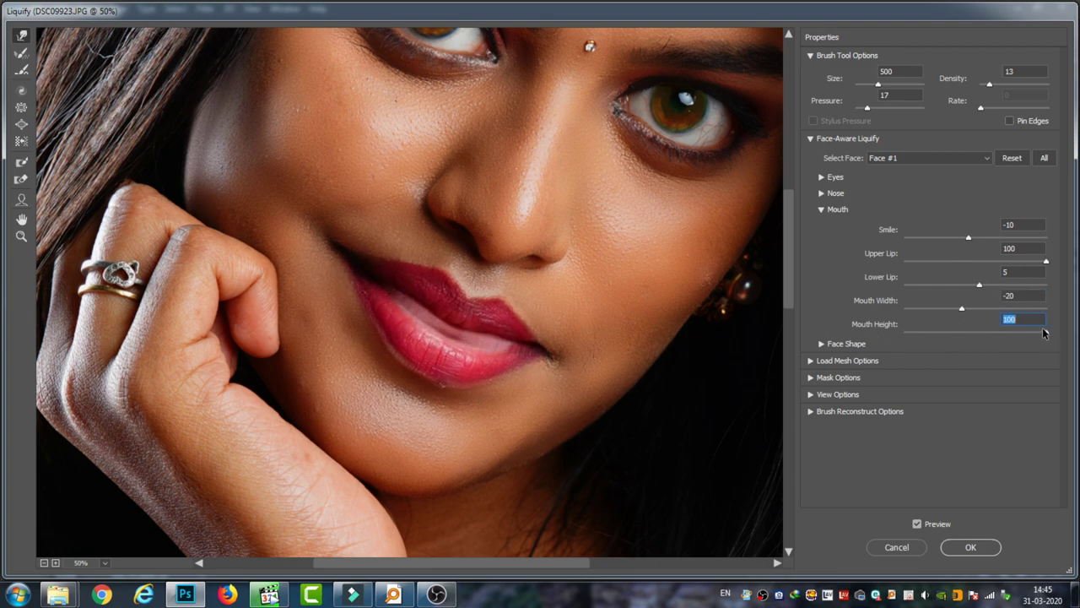
{"action": "left_click_drag", "start_coordinate": [905, 331], "coordinate": [922, 333]}
{"action": "type", "text": "0"}
{"action": "key", "text": "Return"}
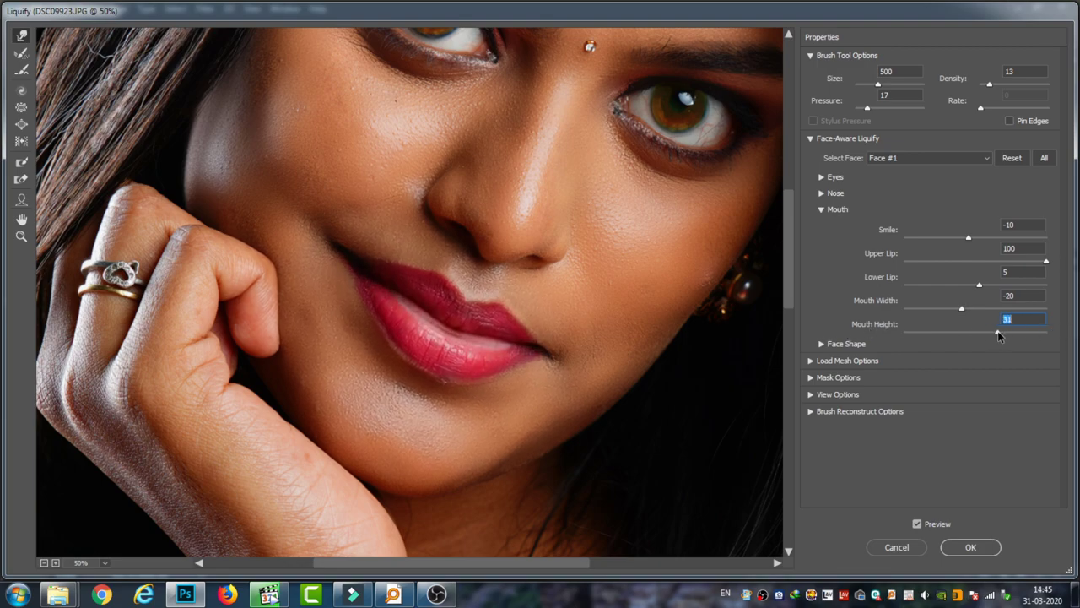
{"action": "left_click_drag", "start_coordinate": [975, 333], "coordinate": [973, 333]}
- Reset all Mouth settings, open Face Shape, and zoom back in on the face
{"action": "left_click", "coordinate": [1012, 159]}
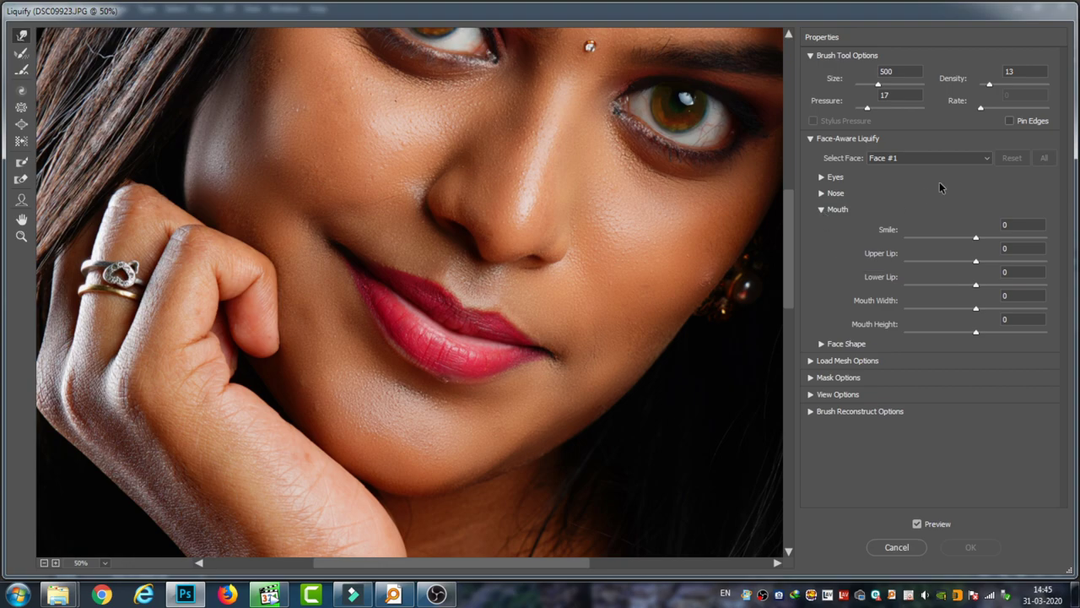
{"action": "left_click", "coordinate": [822, 210]}
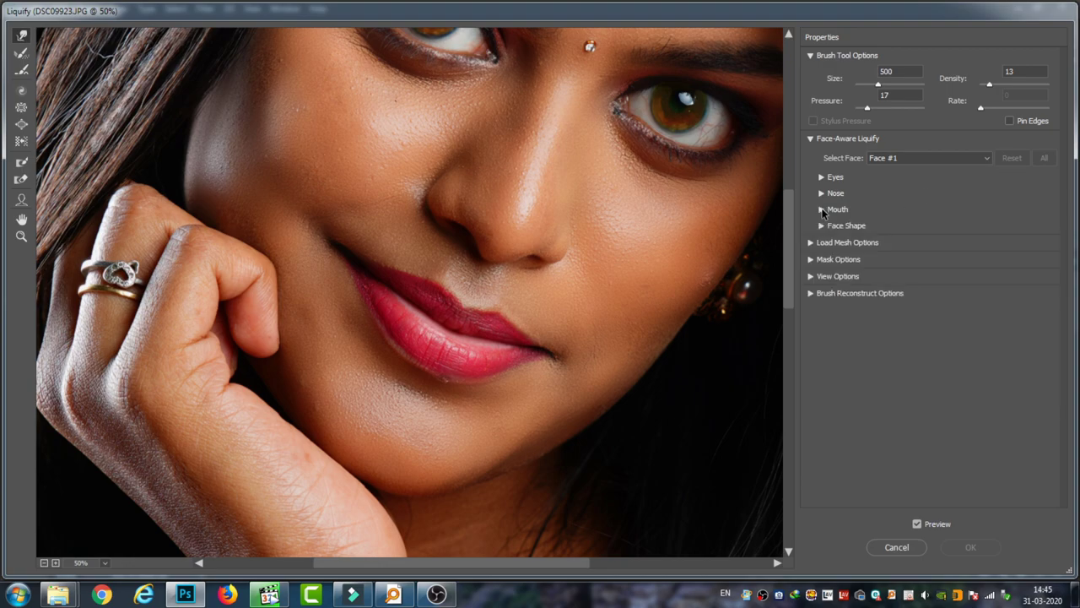
{"action": "left_click", "coordinate": [821, 226]}
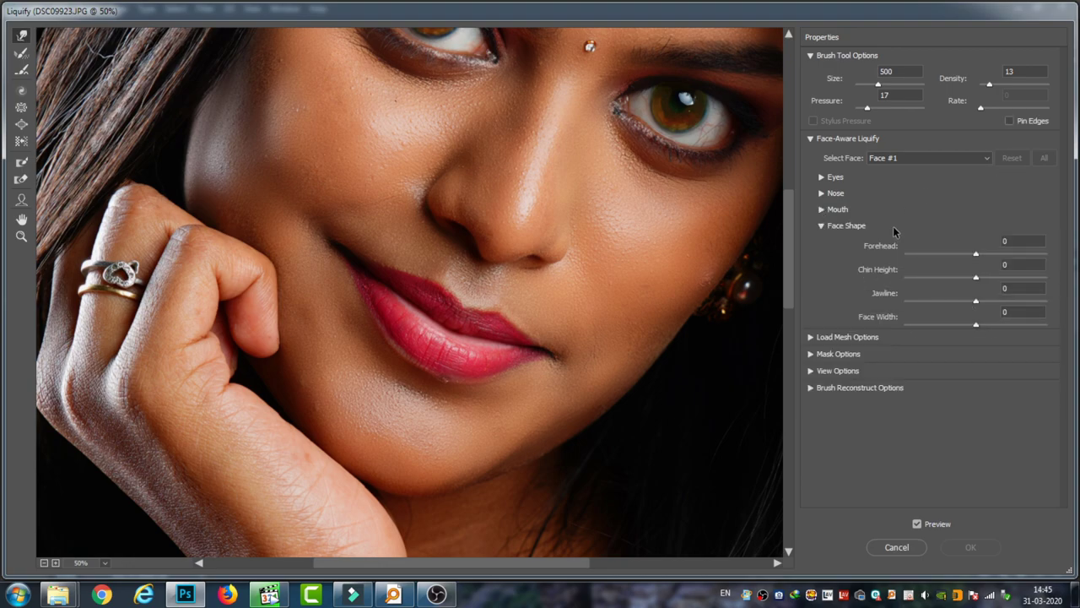
{"action": "key", "text": "ctrl+0"}
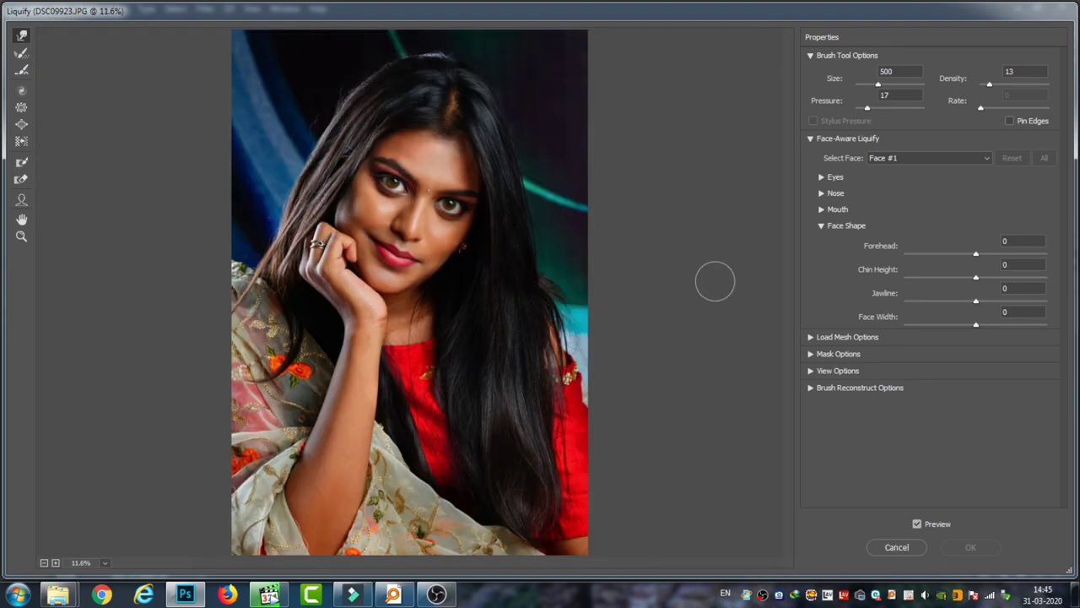
{"action": "left_click", "coordinate": [402, 265]}
{"action": "left_click_drag", "start_coordinate": [482, 284], "coordinate": [515, 386]}
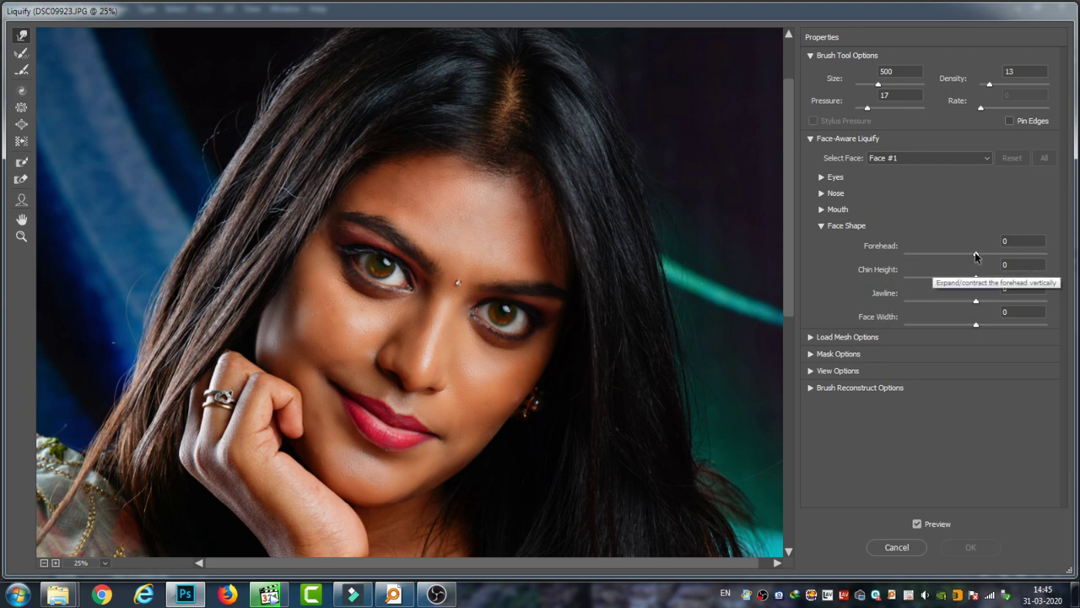
- Push Forehead to 100, then settle on a slight reduction of -1
{"action": "left_click_drag", "start_coordinate": [975, 257], "coordinate": [968, 255]}
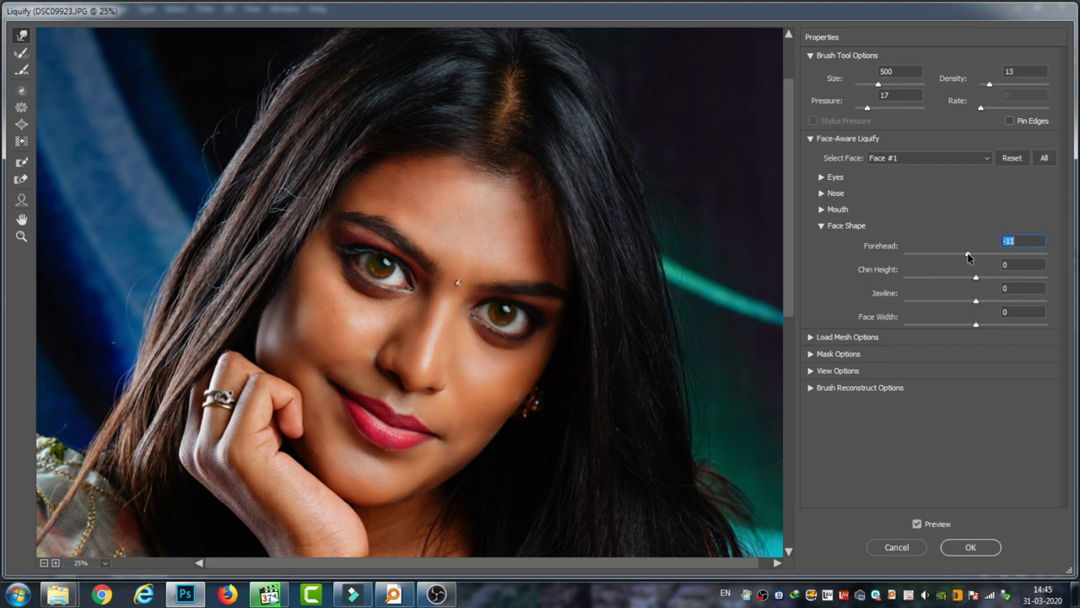
{"action": "type", "text": "100"}
{"action": "key", "text": "Return"}
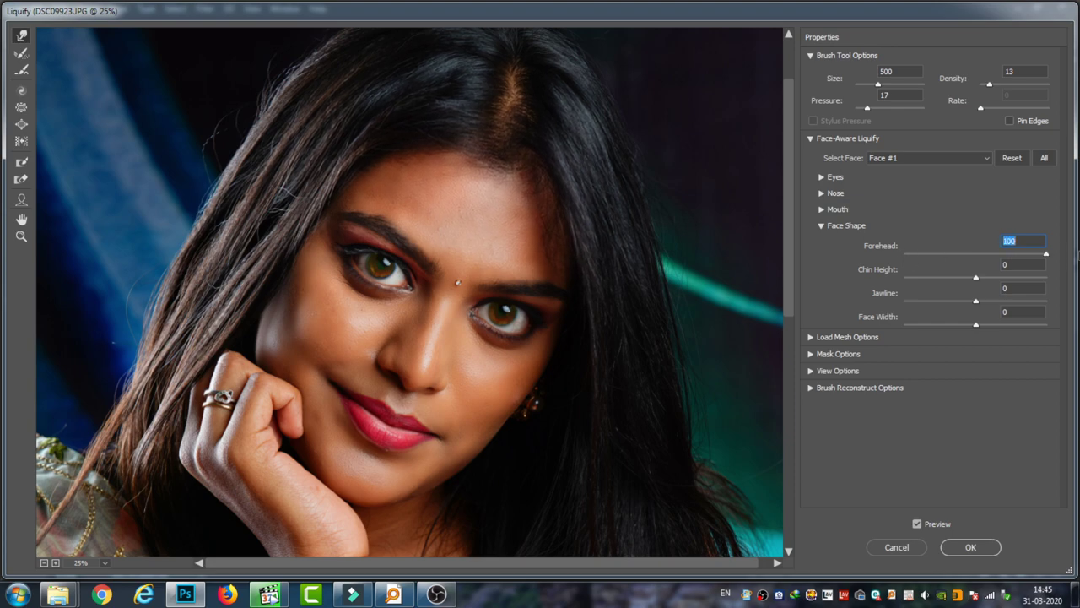
{"action": "mouse_move", "coordinate": [1047, 253]}
{"action": "left_mouse_down"}
{"action": "mouse_move", "coordinate": [1058, 259]}
{"action": "mouse_move", "coordinate": [839, 259]}
{"action": "mouse_move", "coordinate": [1058, 267]}
{"action": "mouse_move", "coordinate": [876, 266]}
{"action": "mouse_move", "coordinate": [974, 265]}
{"action": "left_mouse_up"}
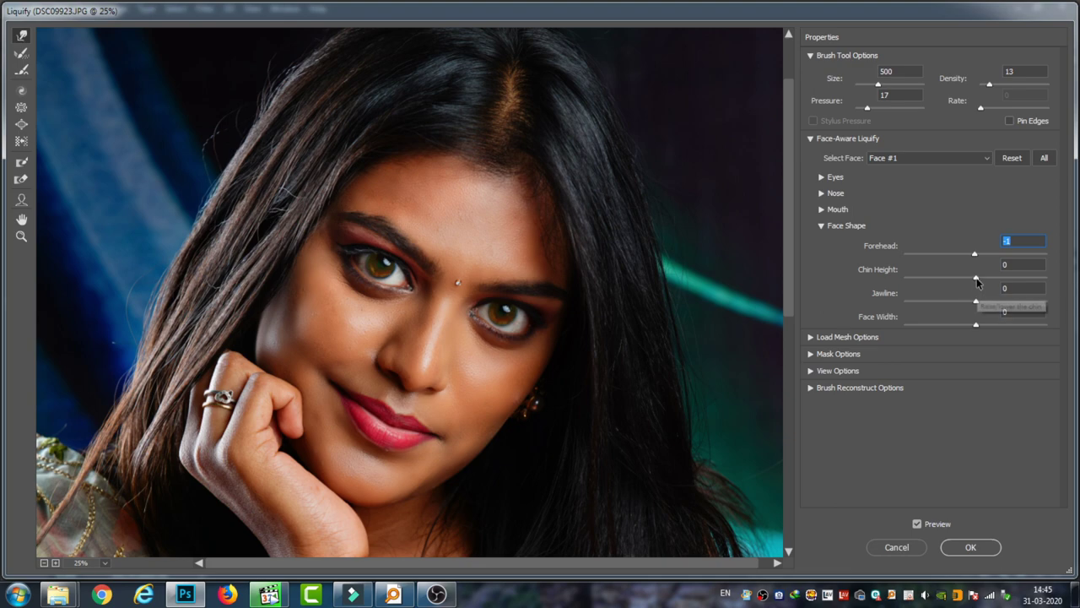
- Lower Chin Height to its minimum, then settle on a subtle -7
{"action": "left_click", "coordinate": [976, 280]}
{"action": "left_click_drag", "start_coordinate": [977, 280], "coordinate": [917, 288]}
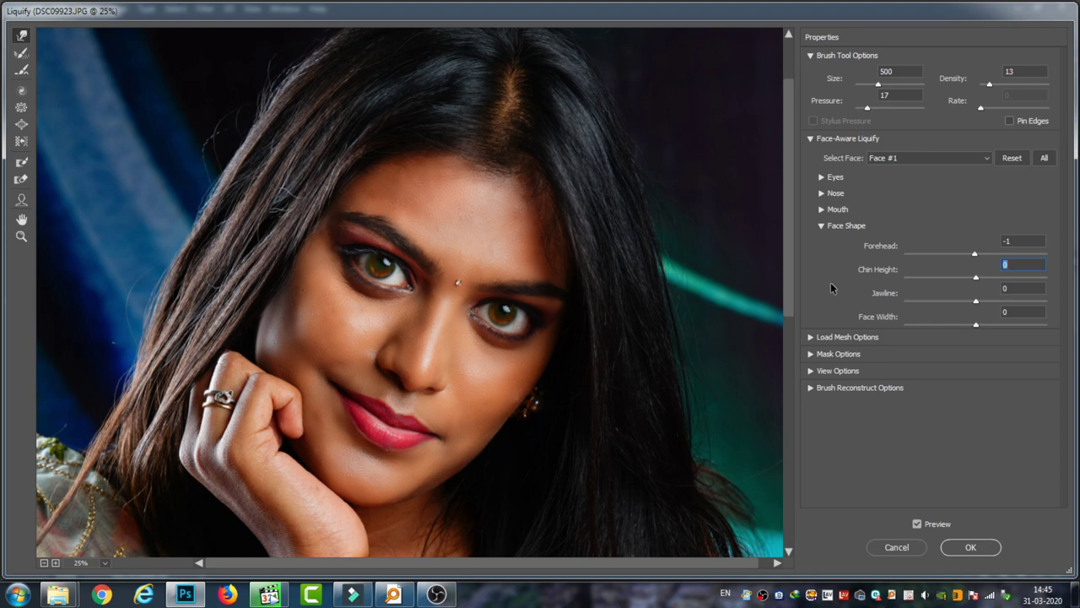
{"action": "left_click_drag", "start_coordinate": [917, 288], "coordinate": [892, 288]}
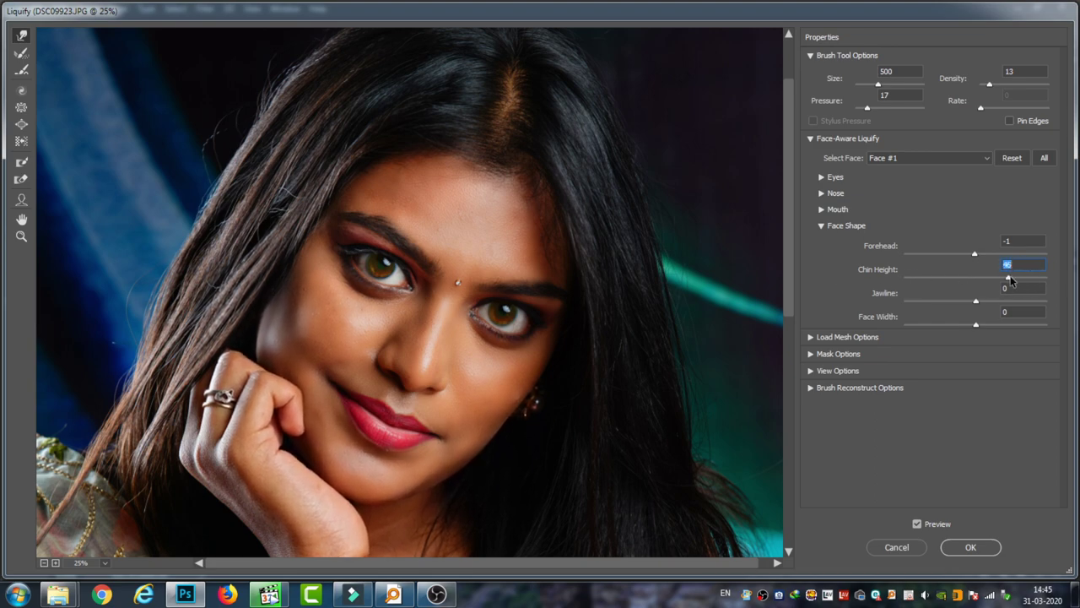
{"action": "left_click_drag", "start_coordinate": [902, 277], "coordinate": [970, 277]}
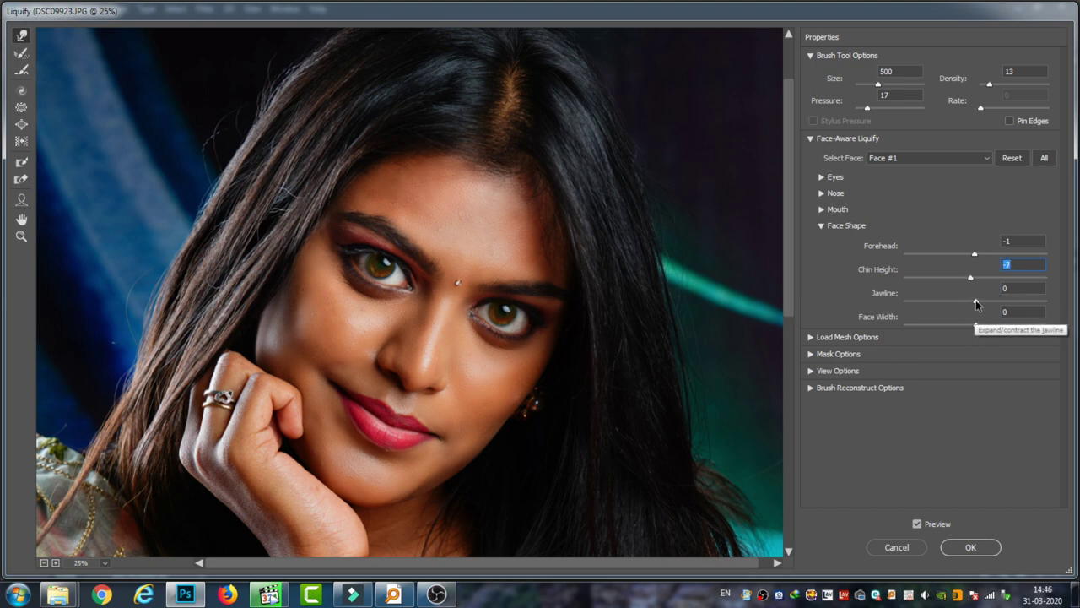
- Narrow the Jawline and set Face Width to -100, then reset all Face Shape values to 0
{"action": "mouse_move", "coordinate": [976, 302]}
{"action": "left_mouse_down"}
{"action": "mouse_move", "coordinate": [909, 302]}
{"action": "mouse_move", "coordinate": [1058, 311]}
{"action": "mouse_move", "coordinate": [857, 315]}
{"action": "mouse_move", "coordinate": [1051, 311]}
{"action": "mouse_move", "coordinate": [1056, 321]}
{"action": "mouse_move", "coordinate": [971, 313]}
{"action": "left_mouse_up"}
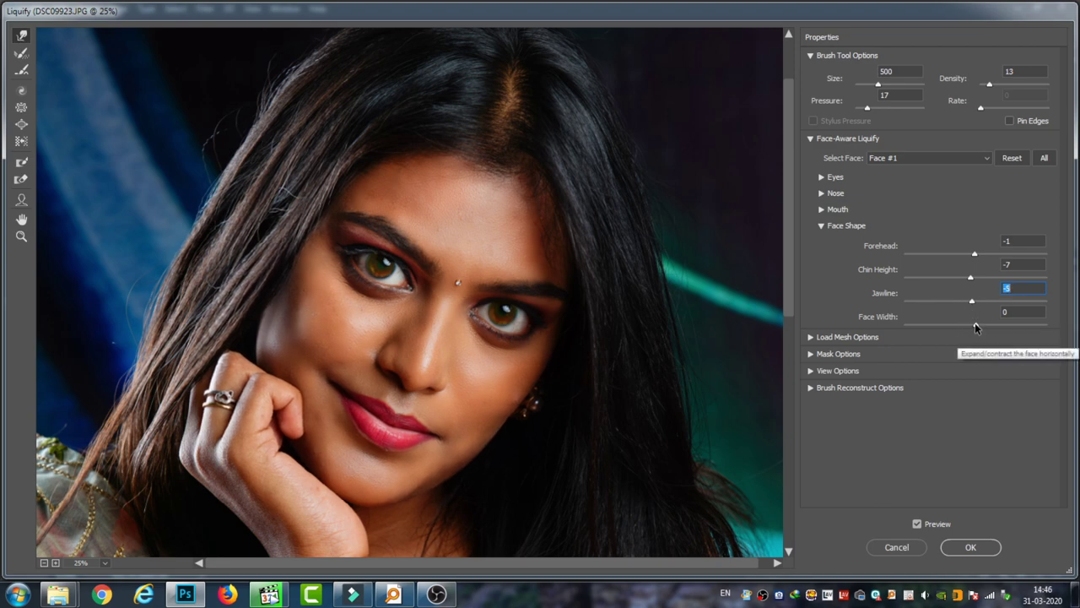
{"action": "left_click", "coordinate": [976, 326]}
{"action": "mouse_move", "coordinate": [975, 326]}
{"action": "left_mouse_down"}
{"action": "mouse_move", "coordinate": [875, 323]}
{"action": "mouse_move", "coordinate": [1077, 319]}
{"action": "mouse_move", "coordinate": [1004, 338]}
{"action": "mouse_move", "coordinate": [960, 333]}
{"action": "left_mouse_up"}
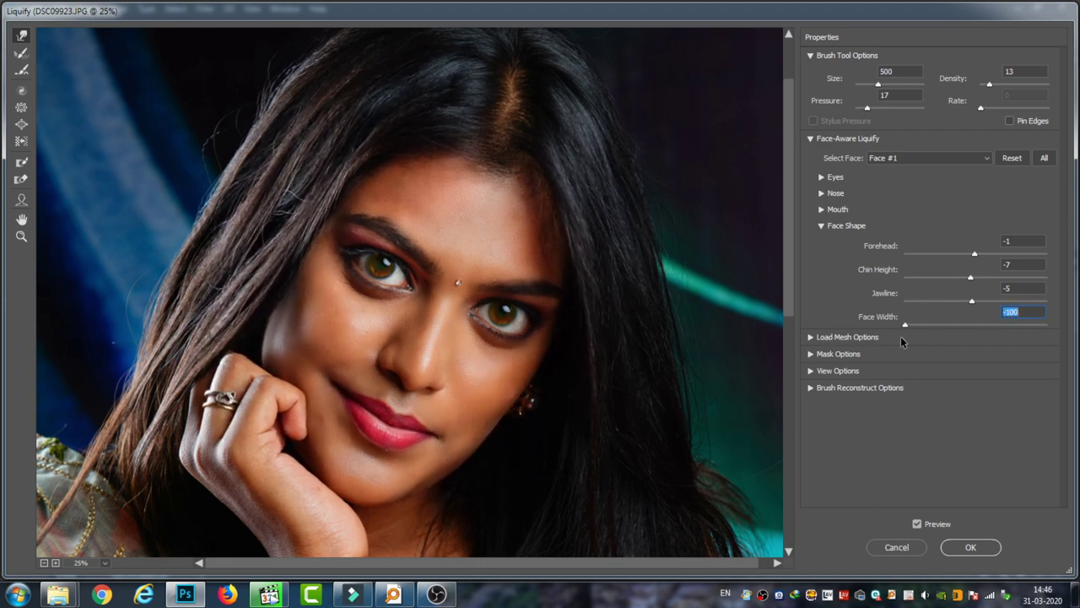
{"action": "left_click", "coordinate": [1010, 159]}
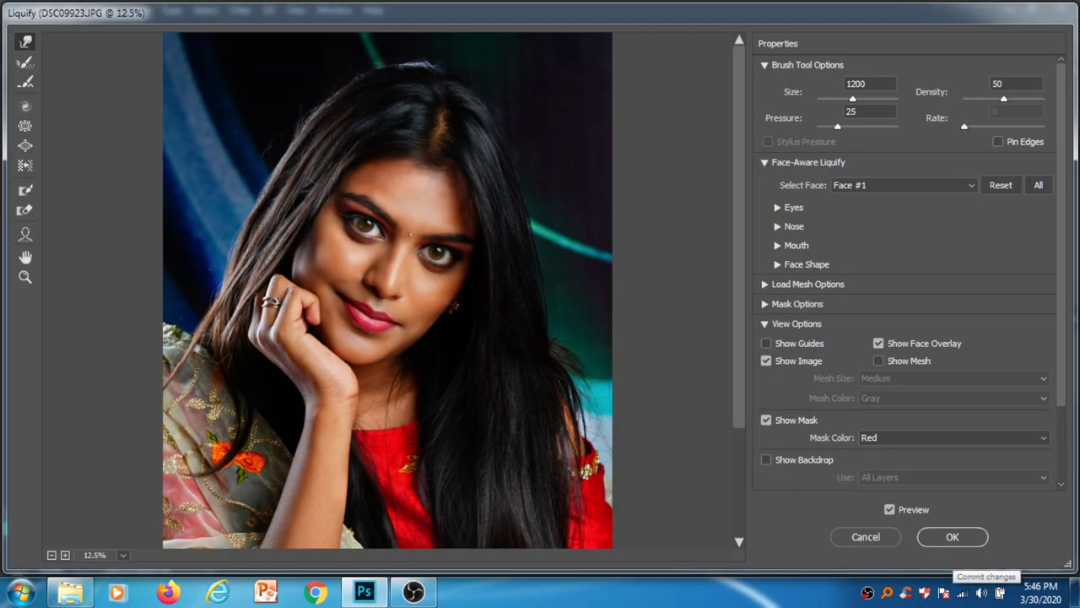
- Apply the face edits, then pucker the saree portrait's nose and lips with a Size 400 brush
{"action": "left_click", "coordinate": [954, 540]}
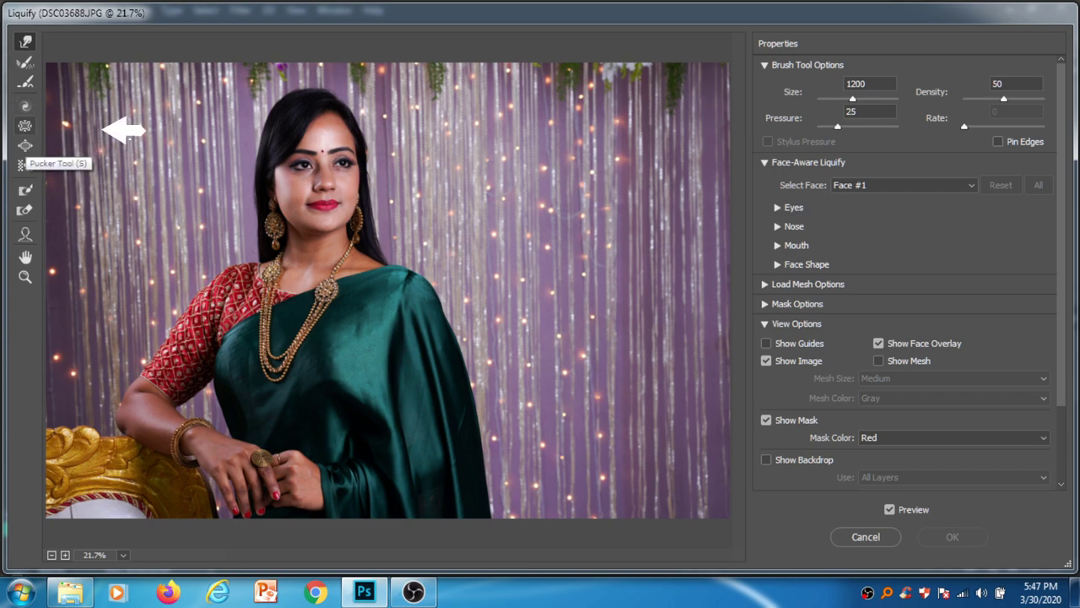
{"action": "left_click", "coordinate": [26, 125]}
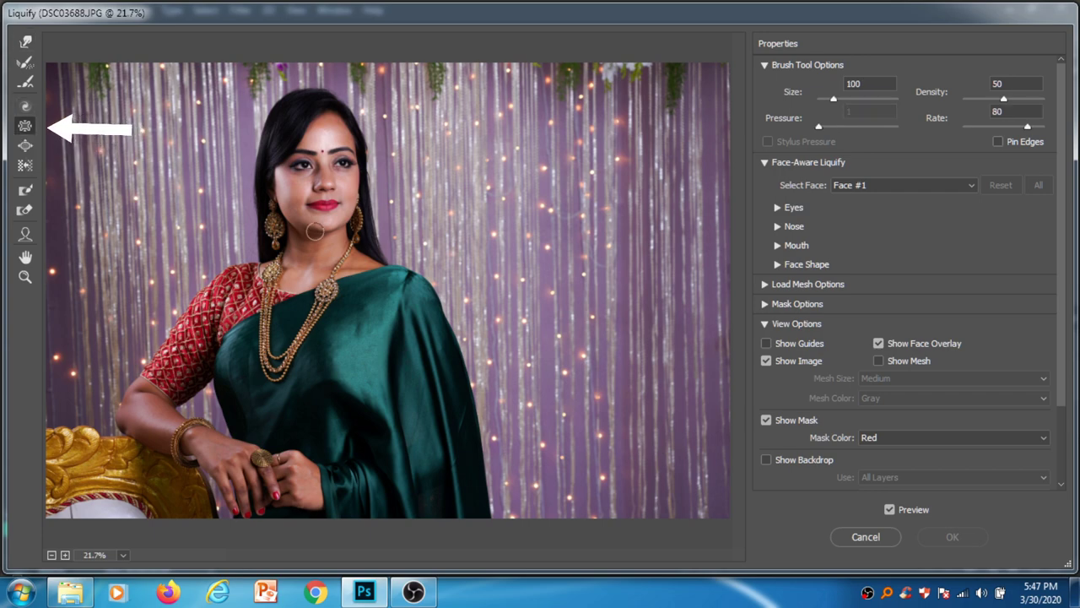
{"action": "key", "text": "bracketright"}
{"action": "key", "text": "bracketright"}
{"action": "key", "text": "bracketright"}
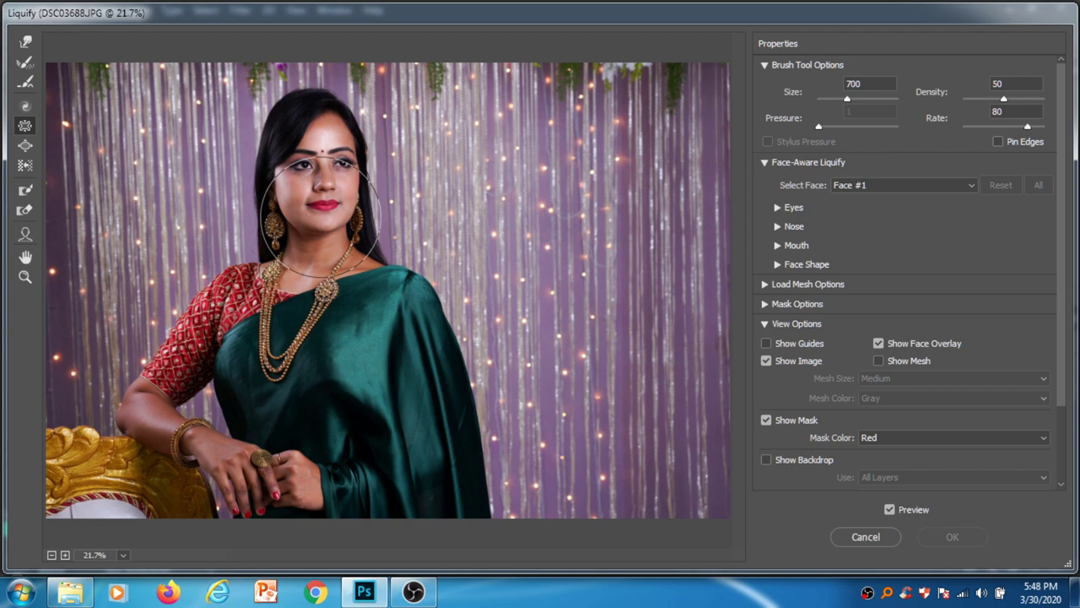
{"action": "key", "text": "bracketleft"}
{"action": "key", "text": "bracketleft"}
{"action": "key", "text": "bracketleft"}
{"action": "left_click", "coordinate": [326, 205]}
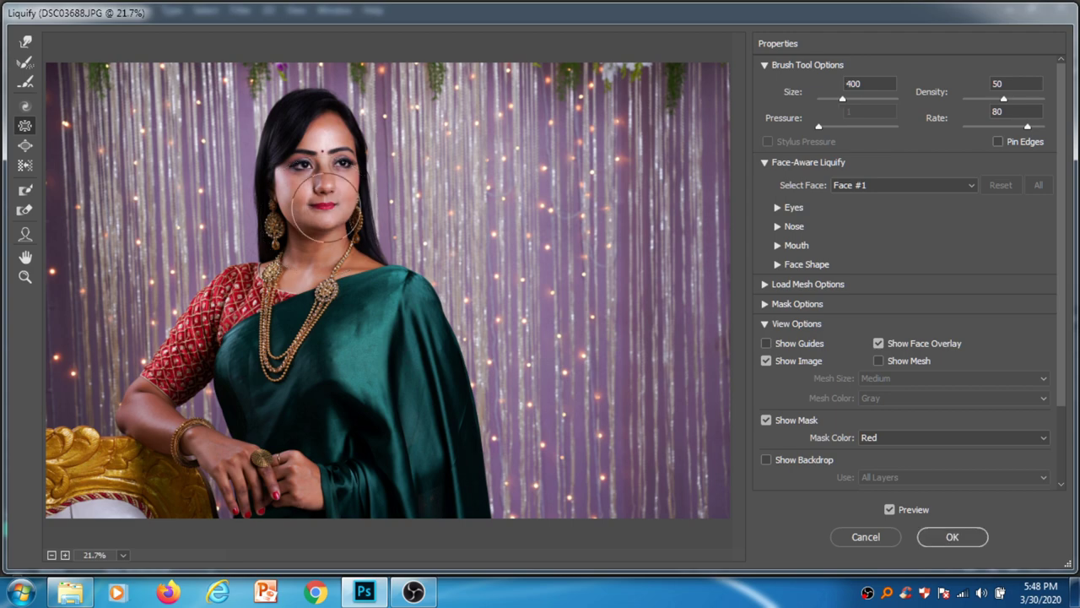
{"action": "left_click", "coordinate": [326, 205]}
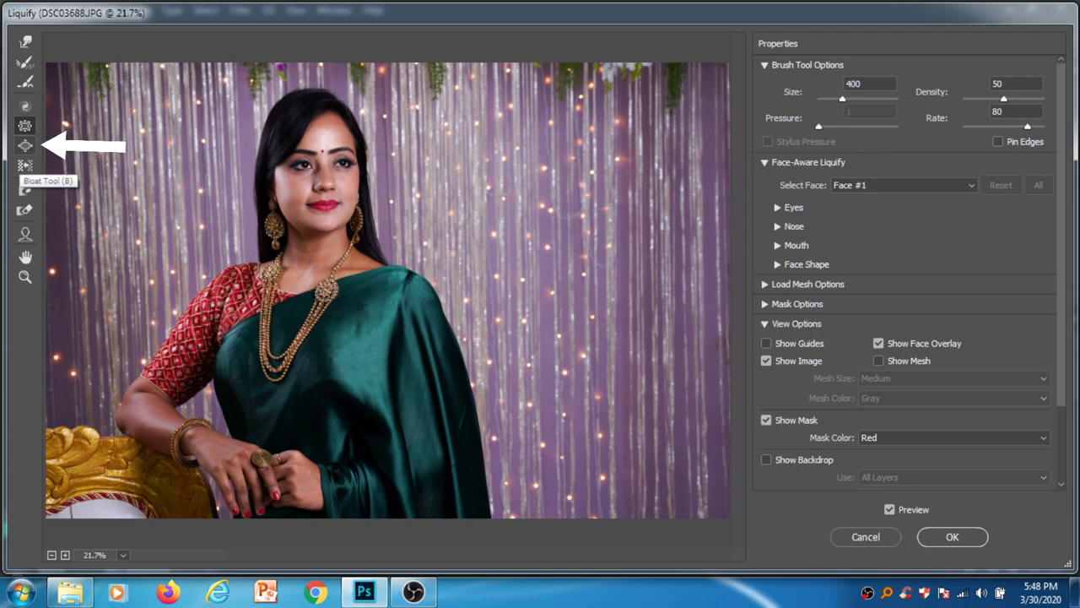
- Choose the Bloat tool with a smaller brush, then switch to Freeze Mask at Size 150
{"action": "left_click", "coordinate": [25, 145]}
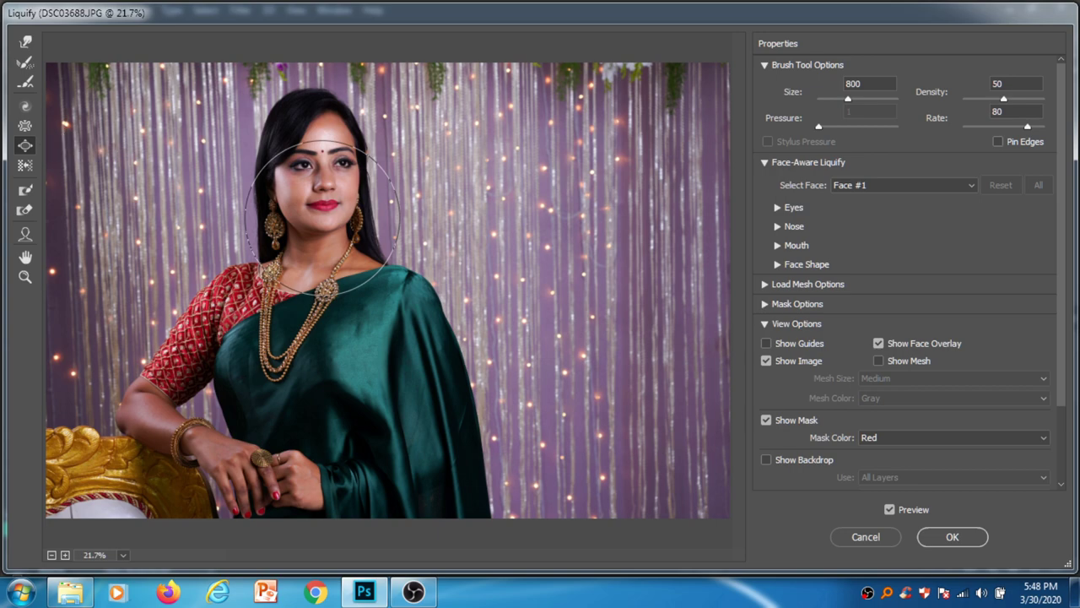
{"action": "key", "text": "bracketleft"}
{"action": "key", "text": "bracketleft"}
{"action": "key", "text": "bracketleft"}
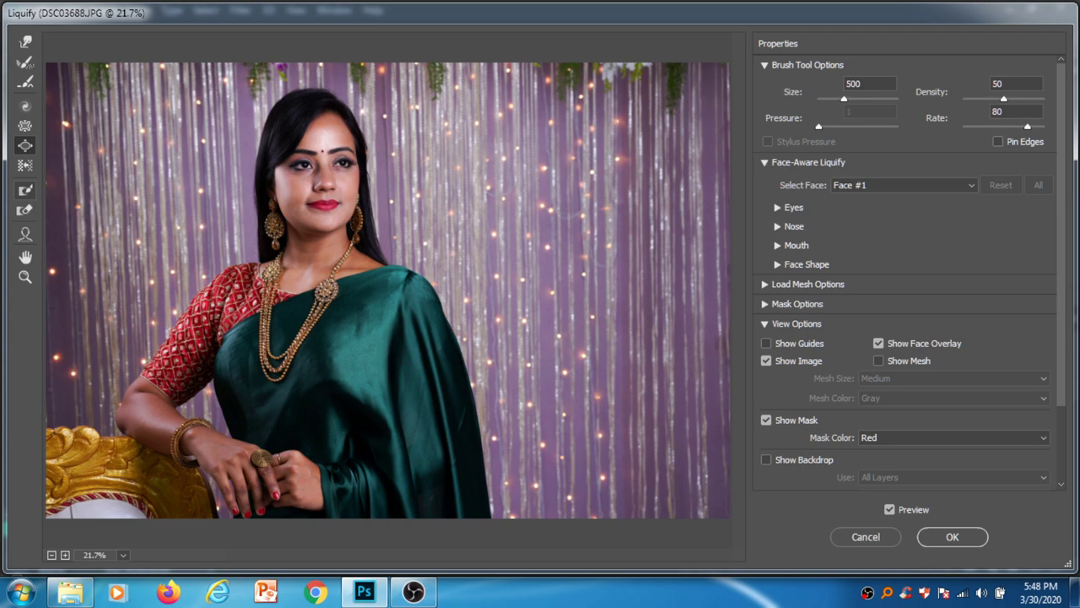
{"action": "key", "text": "f"}
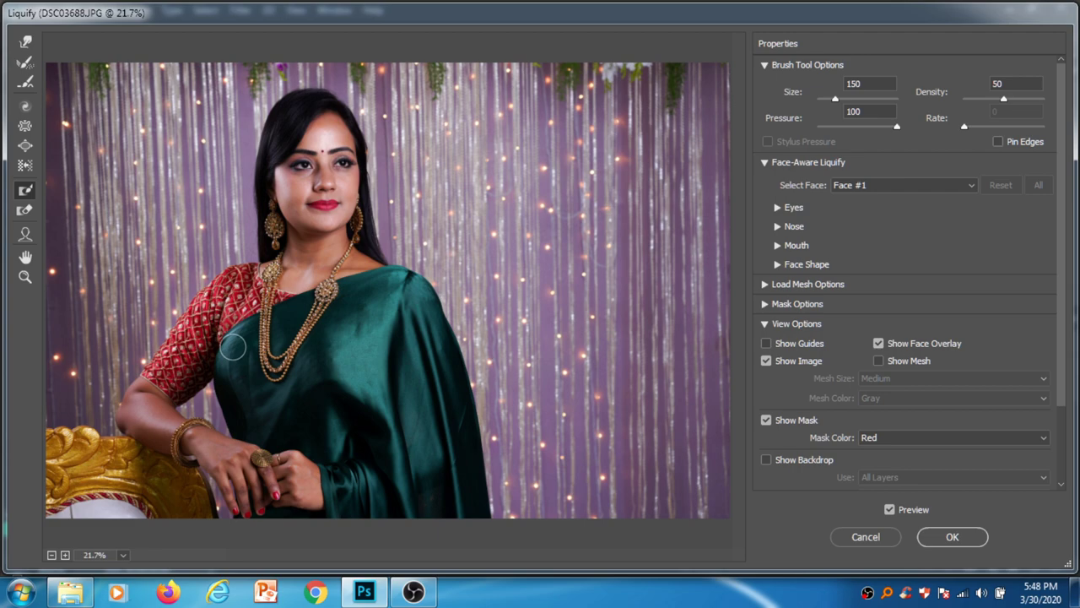
- Paint a red freeze mask along the saree edge beside the sleeve, zoom in, and select Thaw Mask
{"action": "left_click_drag", "start_coordinate": [233, 345], "coordinate": [226, 394]}
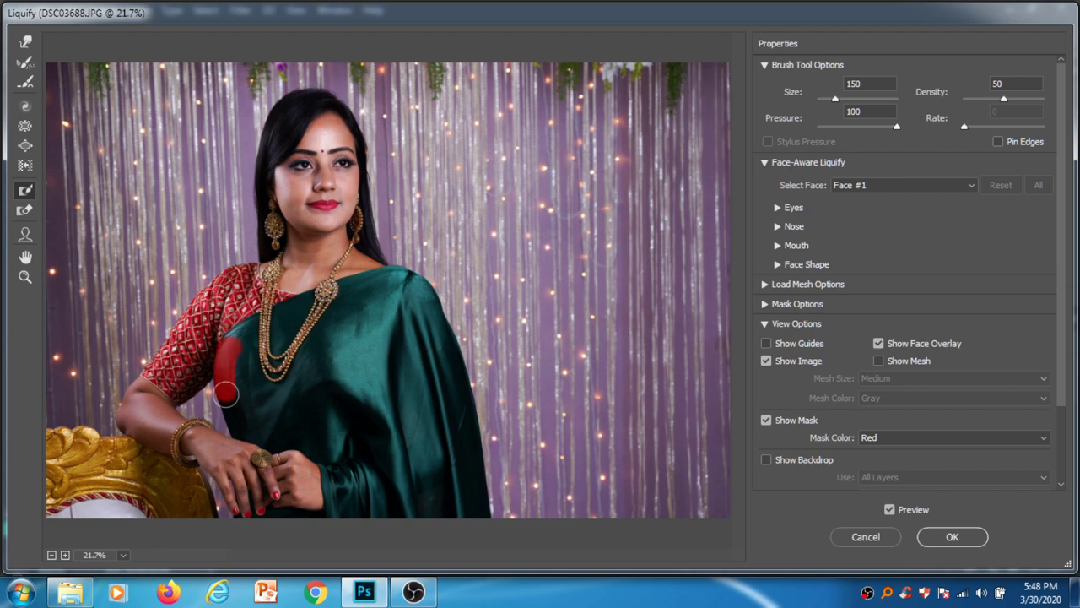
{"action": "left_click_drag", "start_coordinate": [226, 393], "coordinate": [241, 334]}
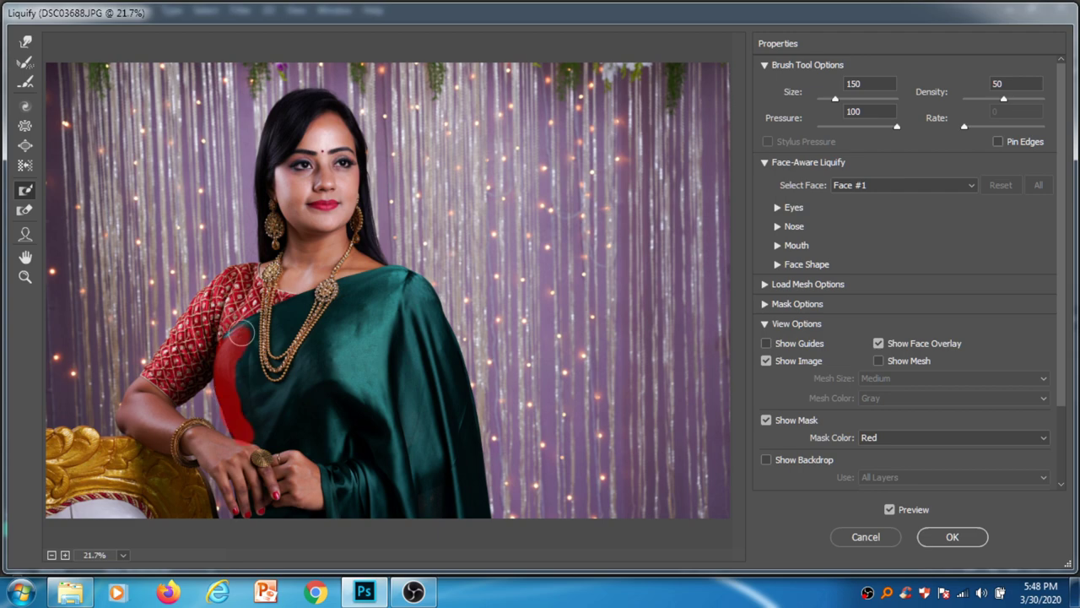
{"action": "mouse_move", "coordinate": [241, 334]}
{"action": "left_mouse_down"}
{"action": "mouse_move", "coordinate": [230, 341]}
{"action": "mouse_move", "coordinate": [259, 391]}
{"action": "mouse_move", "coordinate": [237, 429]}
{"action": "left_mouse_up"}
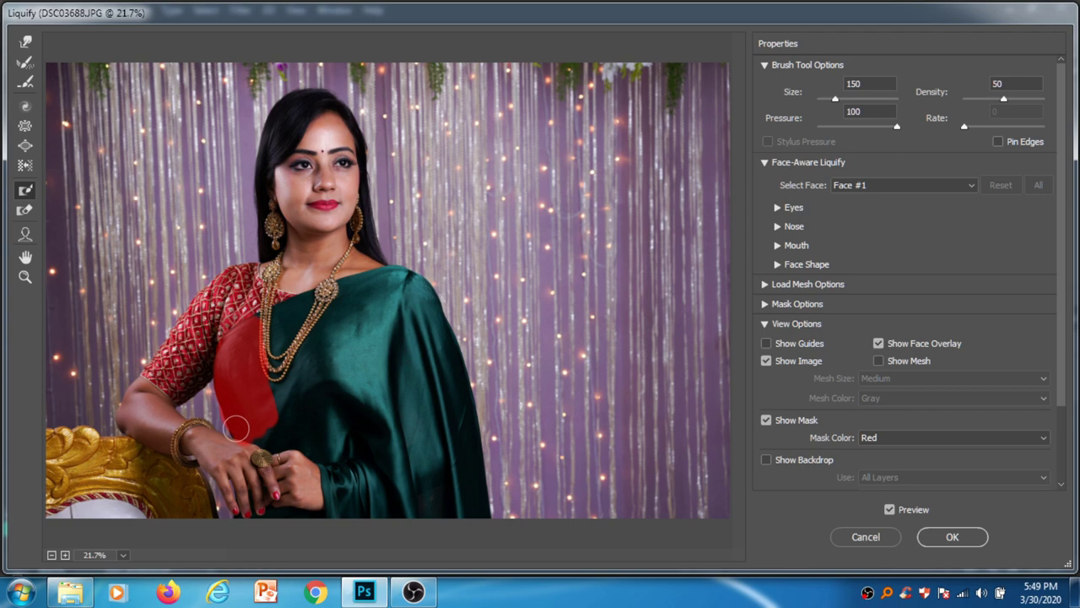
{"action": "scroll", "coordinate": [236, 428], "scroll_direction": "up", "scroll_amount": 2}
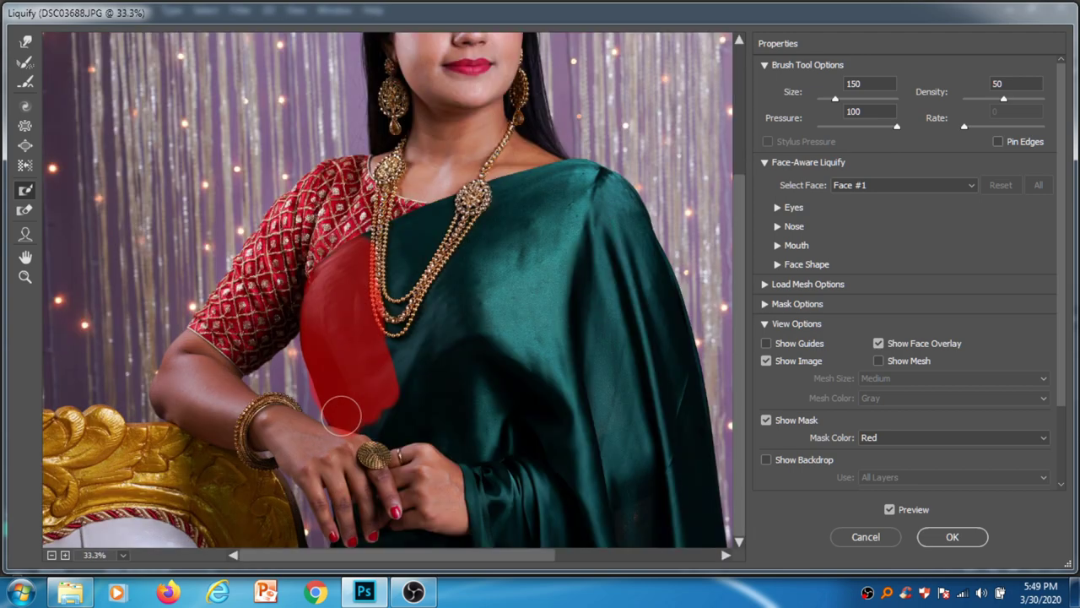
{"action": "left_click", "coordinate": [25, 210]}
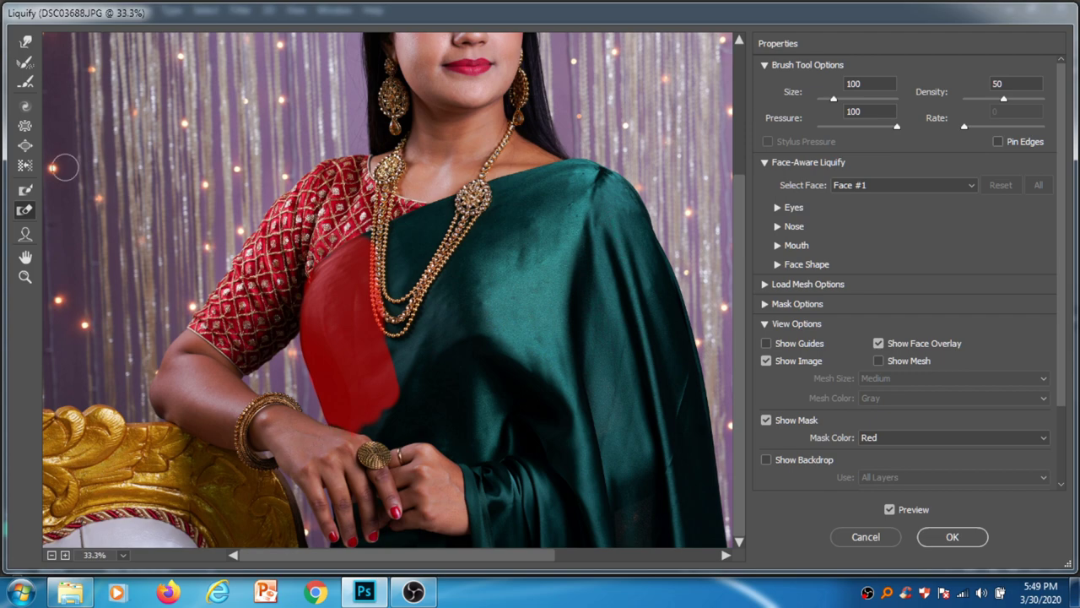
- Switch to Forward Warp, shrink the brush to Size 400, and zoom out to the whole photo
{"action": "key", "text": "w"}
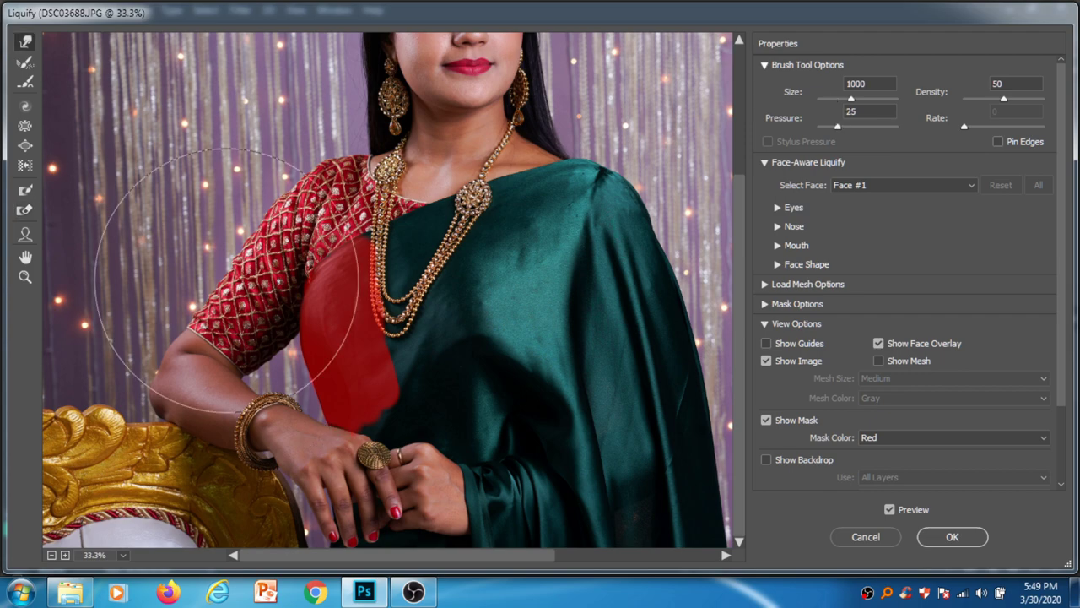
{"action": "key", "text": "bracketleft"}
{"action": "key", "text": "bracketleft"}
{"action": "key", "text": "bracketleft"}
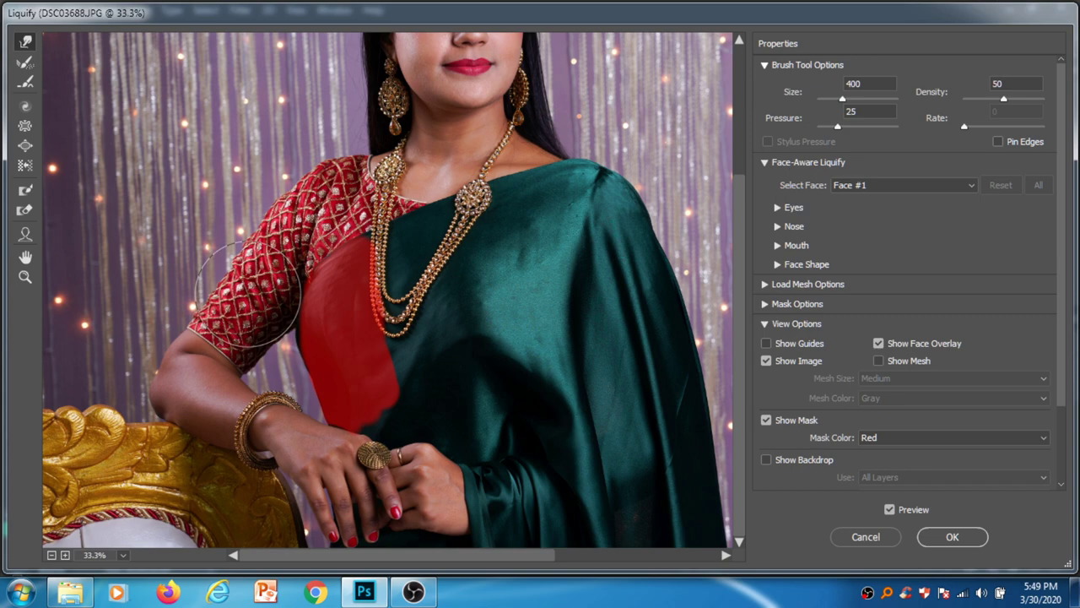
{"action": "key", "text": "ctrl+minus"}
{"action": "key", "text": "ctrl+minus"}
{"action": "key", "text": "ctrl+minus"}
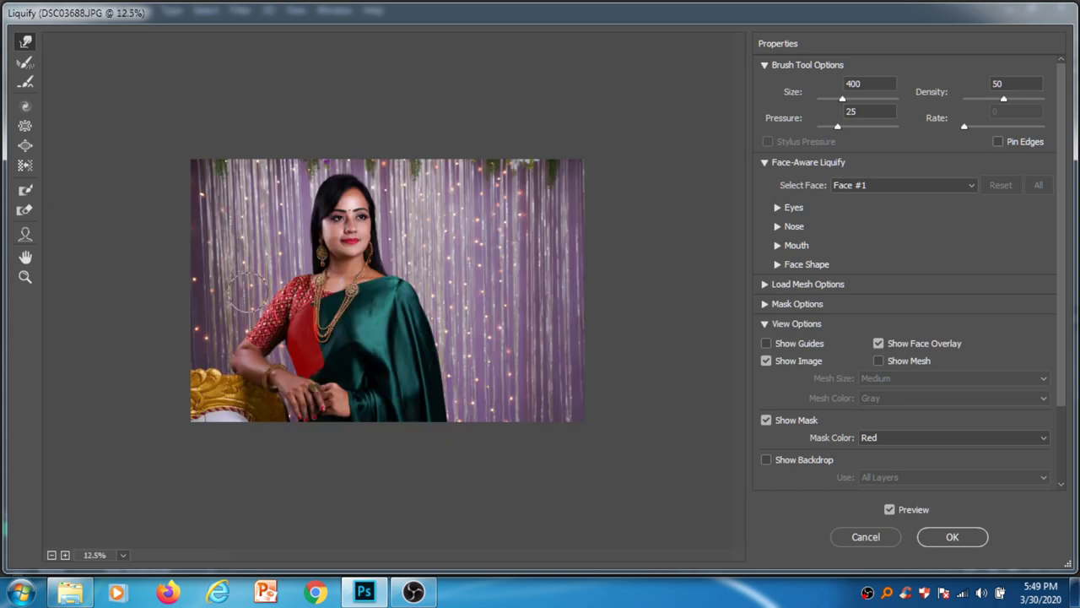